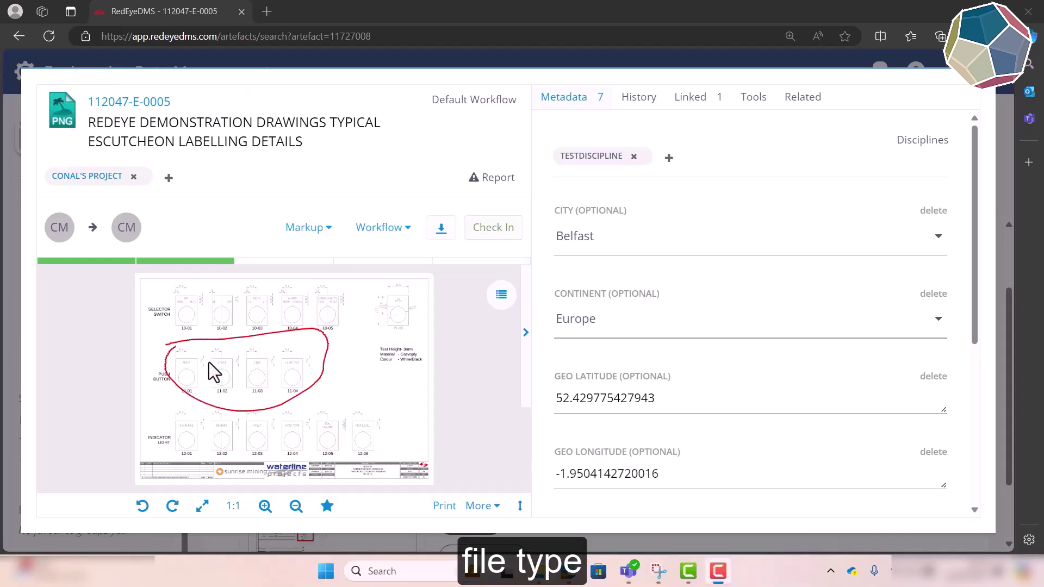
Examine the stages in the drawing's workflow progress bar and the user assigned to each one.
mouse_move(219, 272)
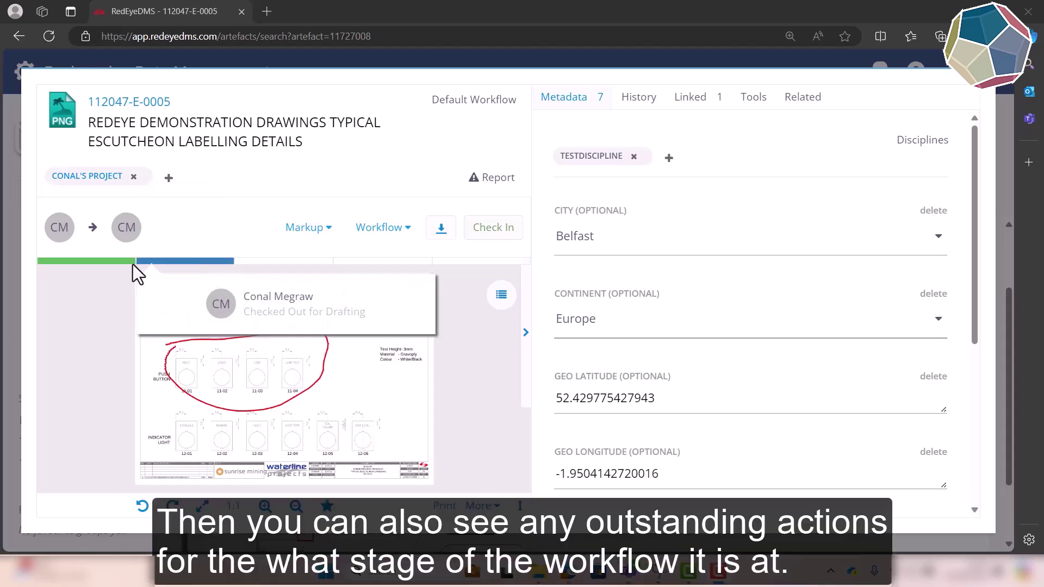
mouse_move(115, 270)
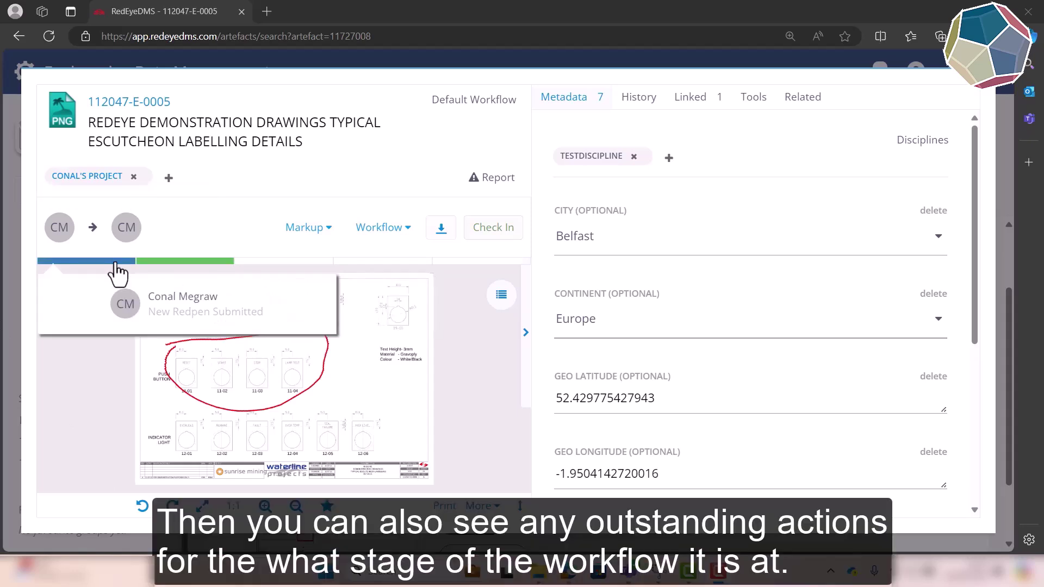
mouse_move(156, 274)
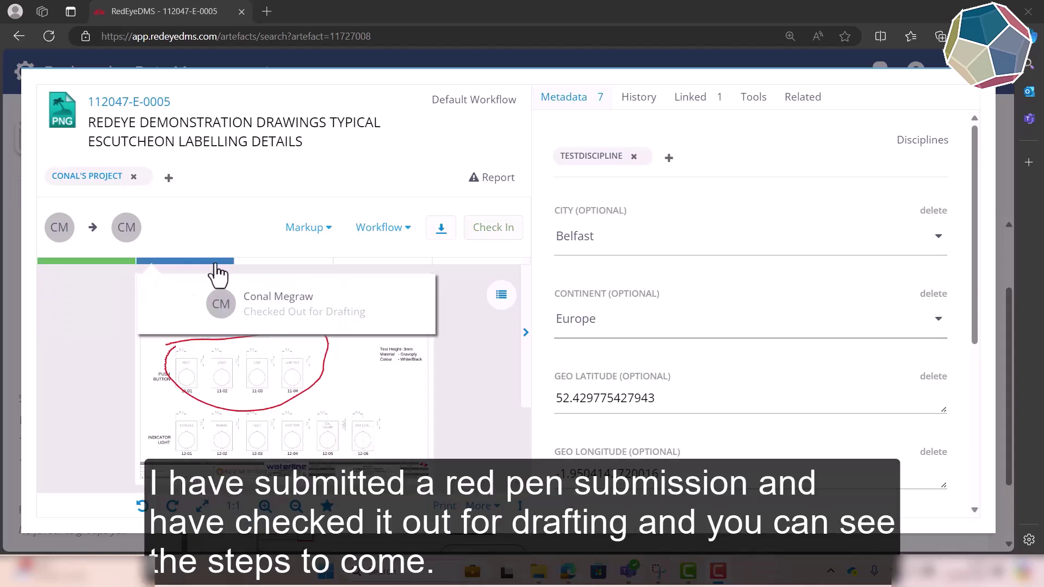
mouse_move(298, 275)
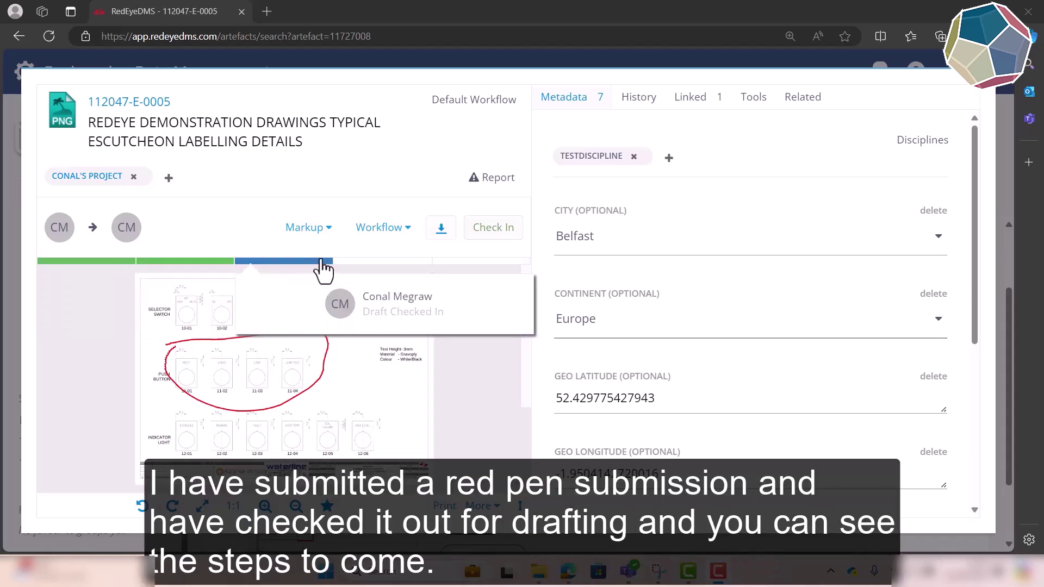
mouse_move(457, 276)
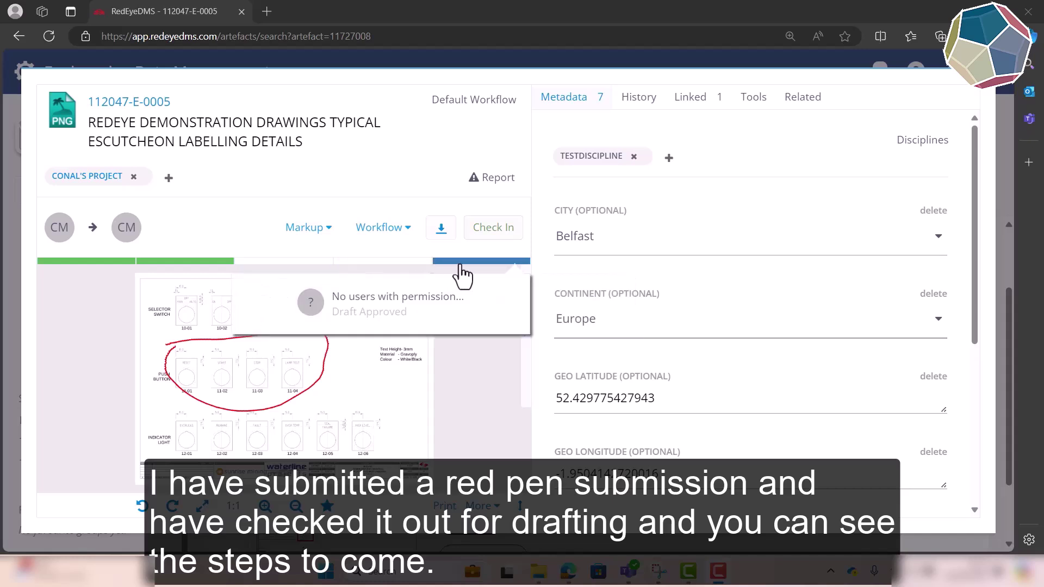
mouse_move(397, 271)
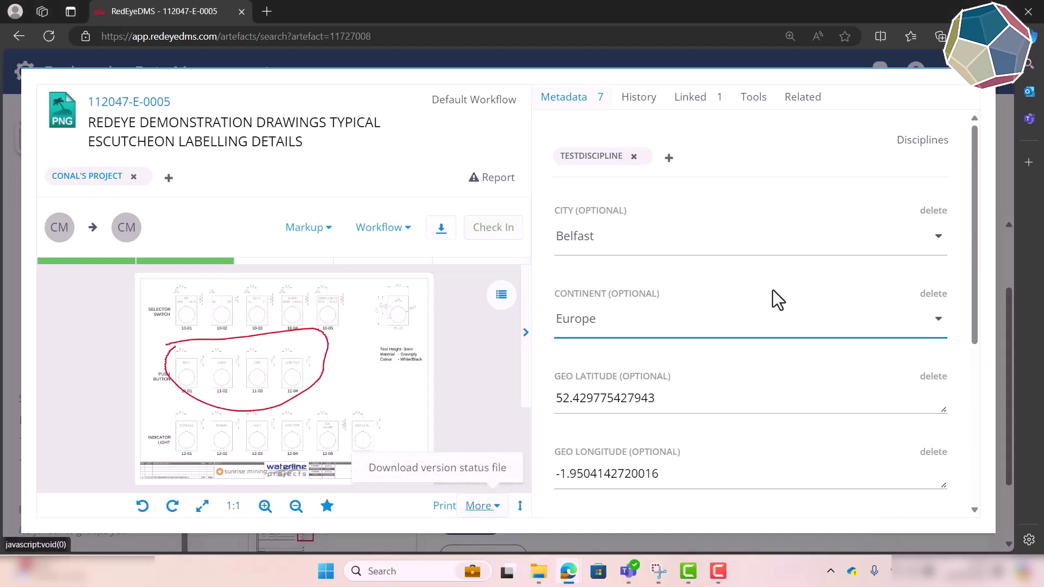
Review the drawing's metadata fields and the list of fields available to add, and cancel adding a field.
drag(971, 278, 973, 328)
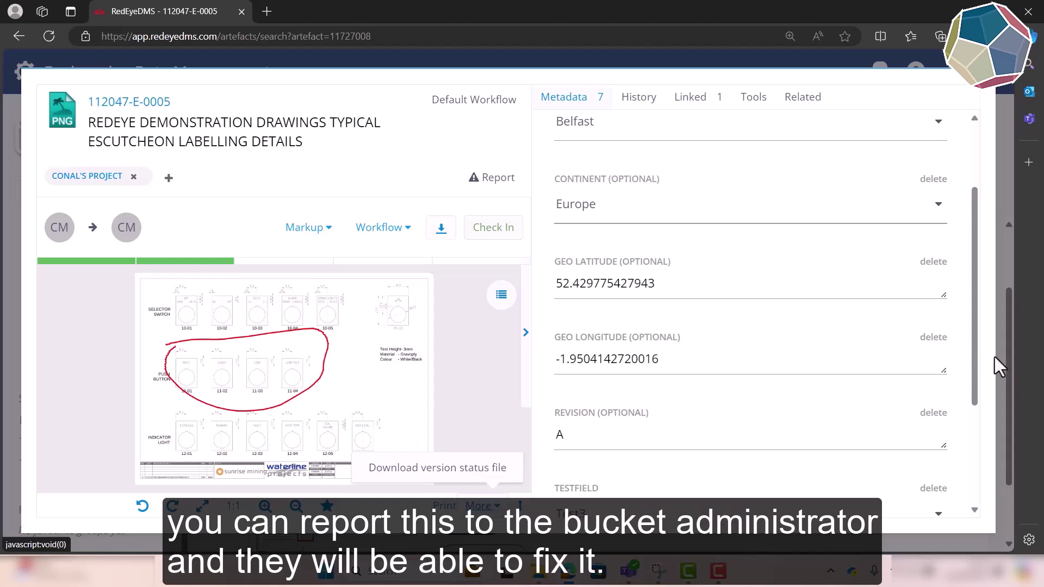
drag(973, 335, 980, 309)
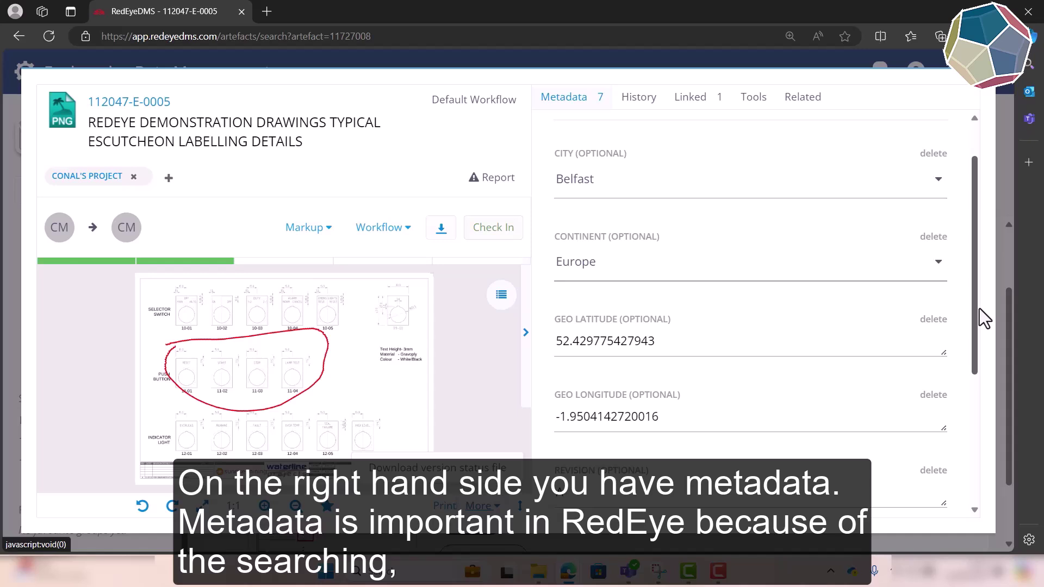
drag(979, 312, 979, 370)
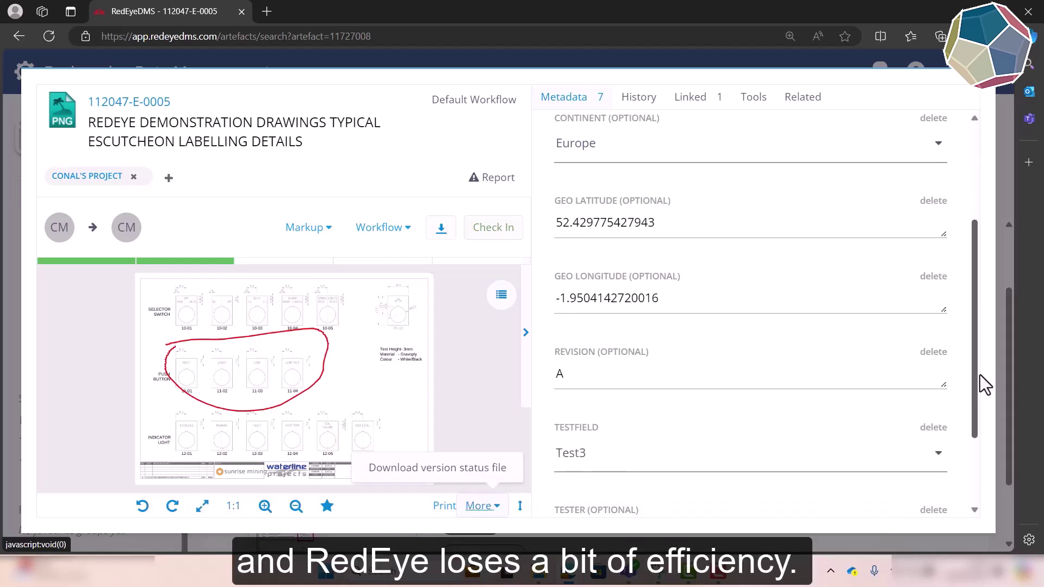
drag(979, 374, 979, 429)
click(756, 494)
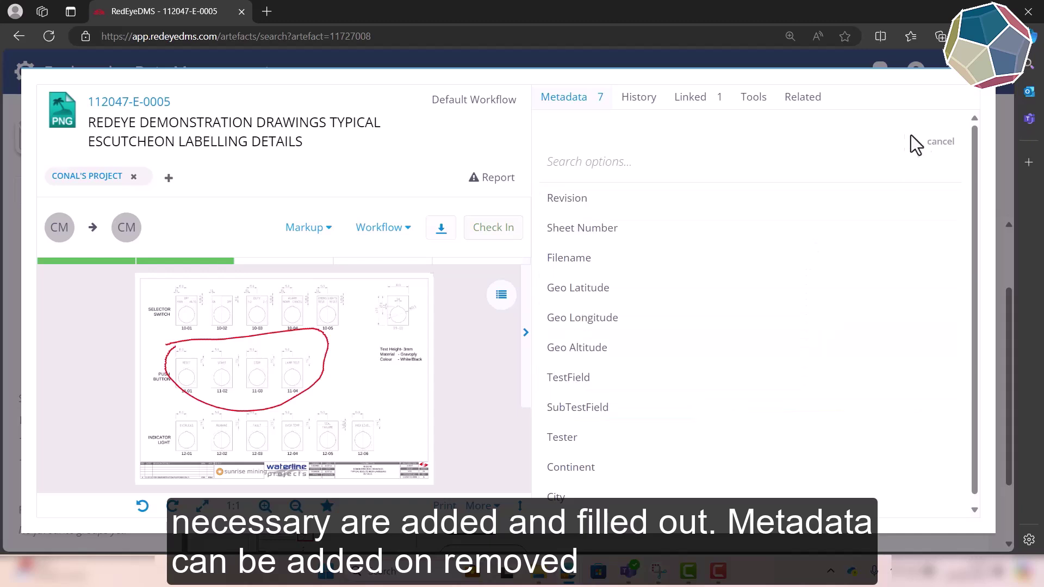
click(930, 147)
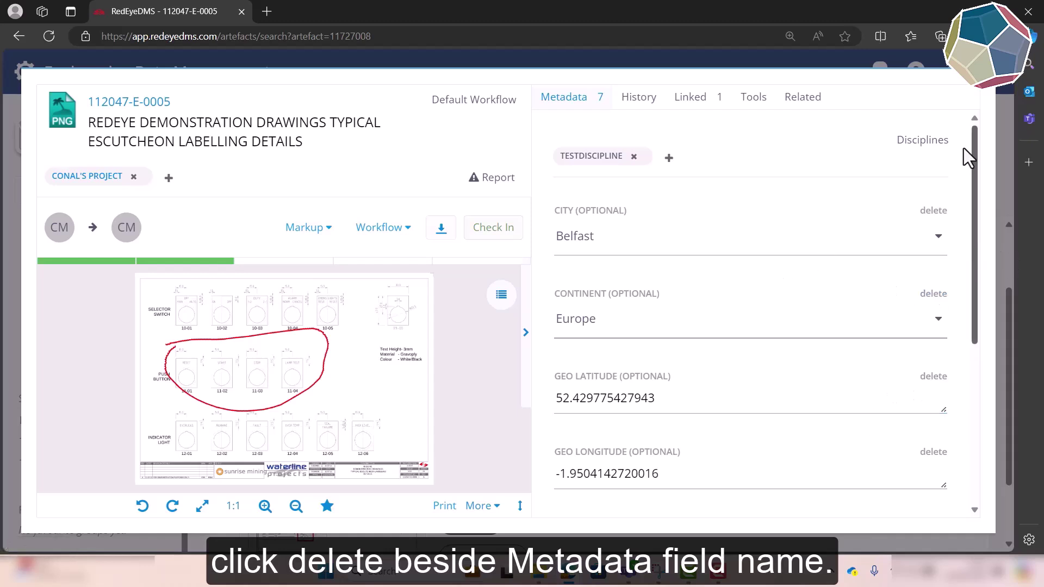
Review the drawing's full revision history, from the latest entry back to the initial upload.
click(639, 98)
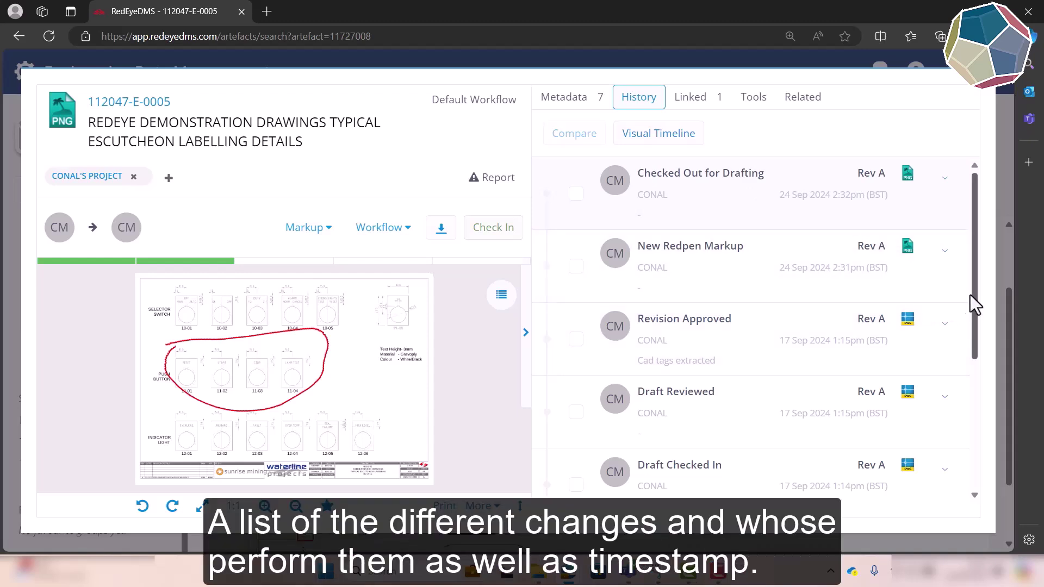
drag(970, 295, 973, 446)
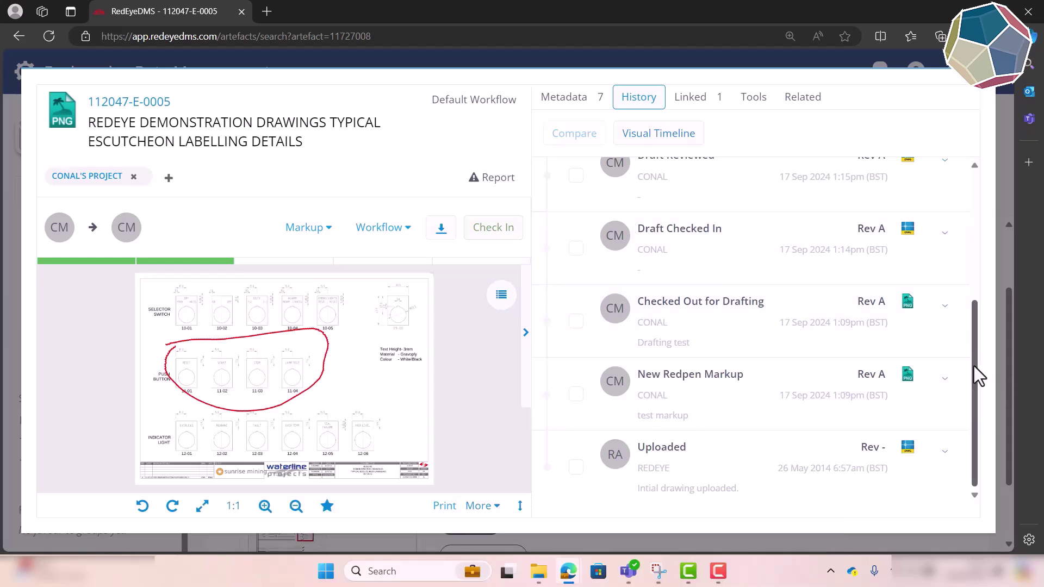
drag(973, 362, 947, 224)
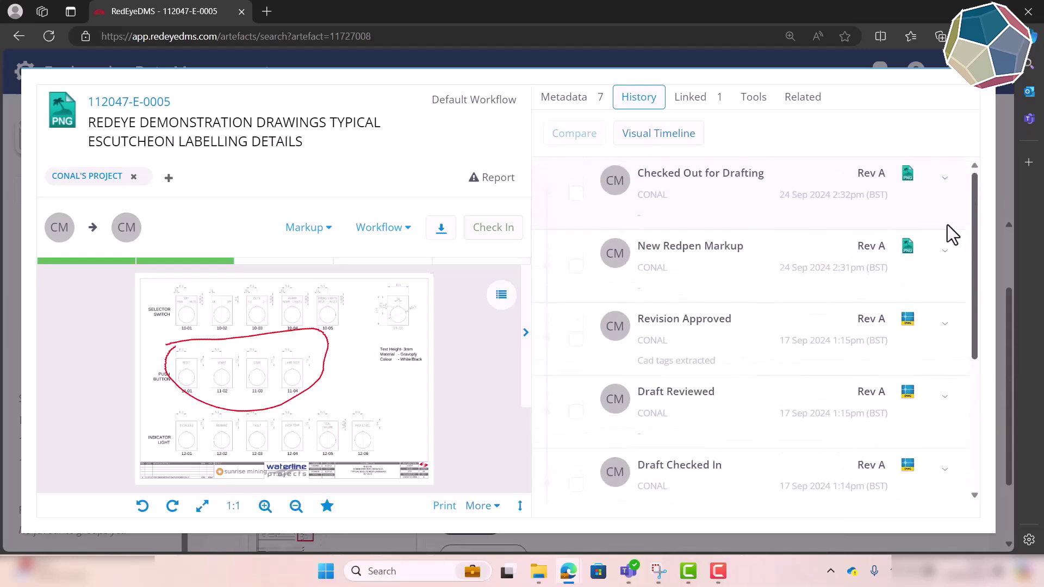
Compare the New Redpen Markup entry of 24 Sep 2024 with the Draft Reviewed entry of 17 Sep 2024.
click(576, 267)
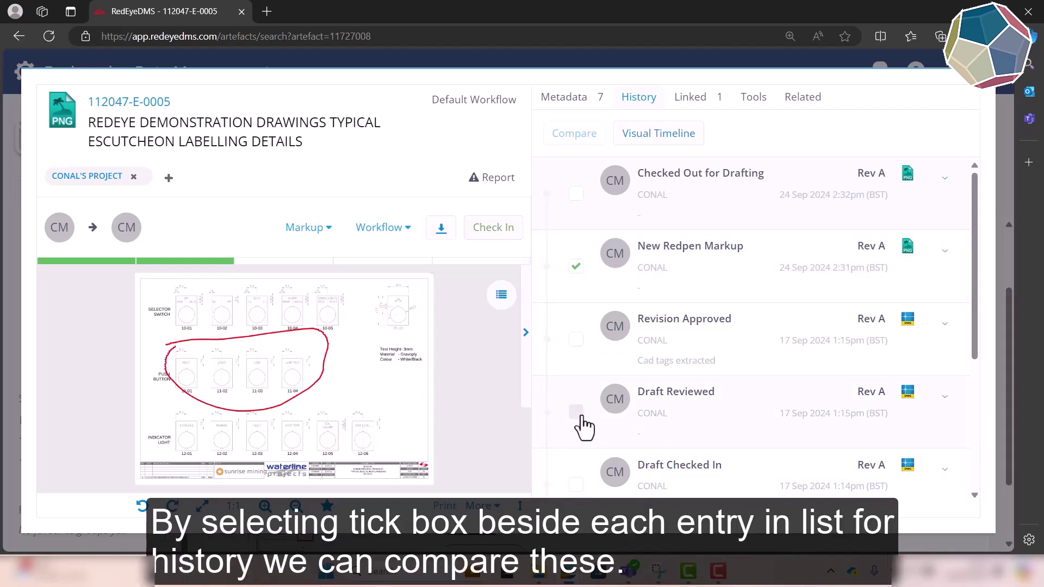
click(577, 412)
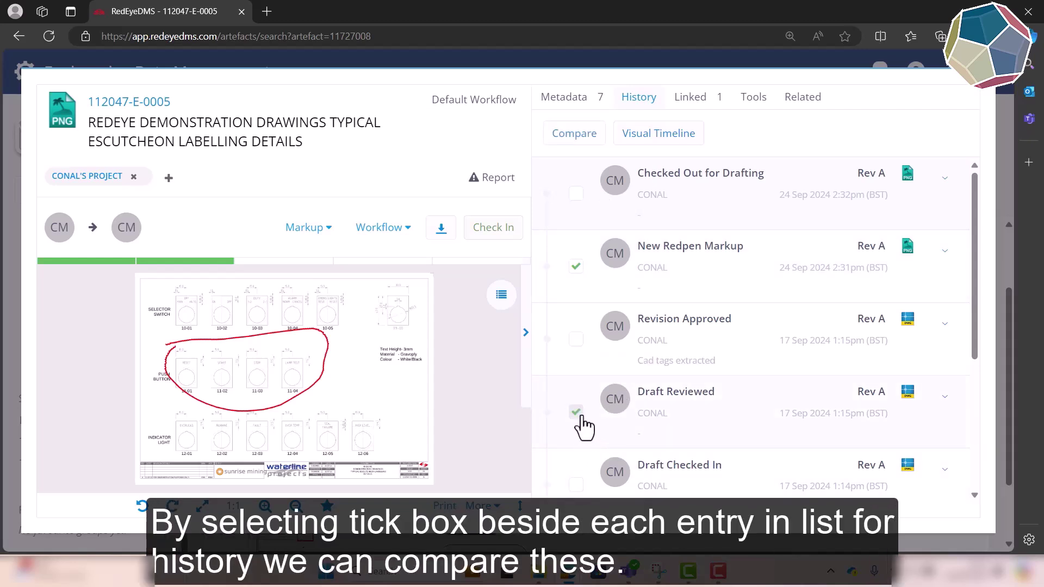
click(570, 140)
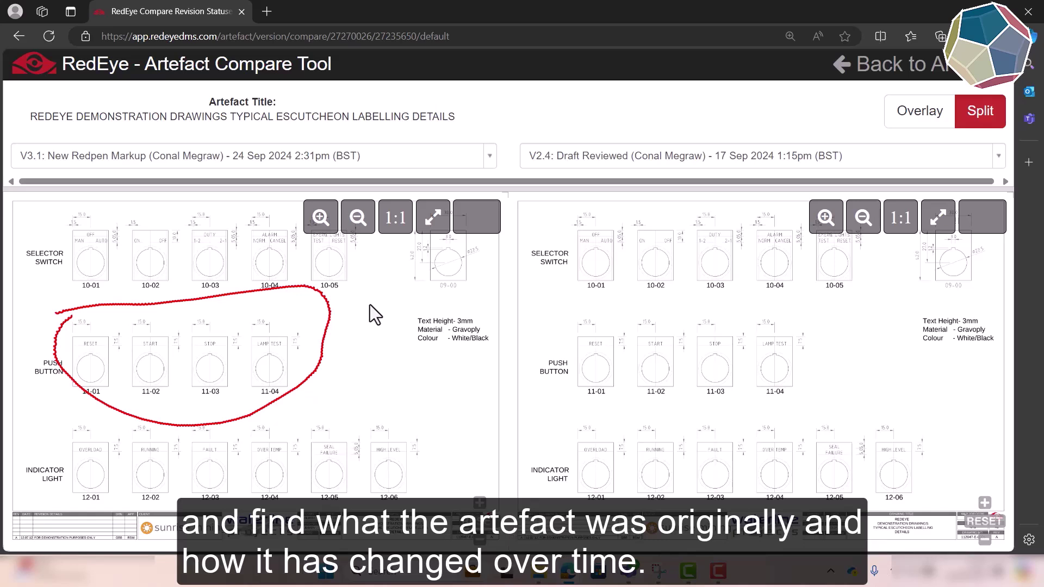
Overlay the two compared versions, fade all the way to the redpen markup version, and return to the artefact.
click(915, 127)
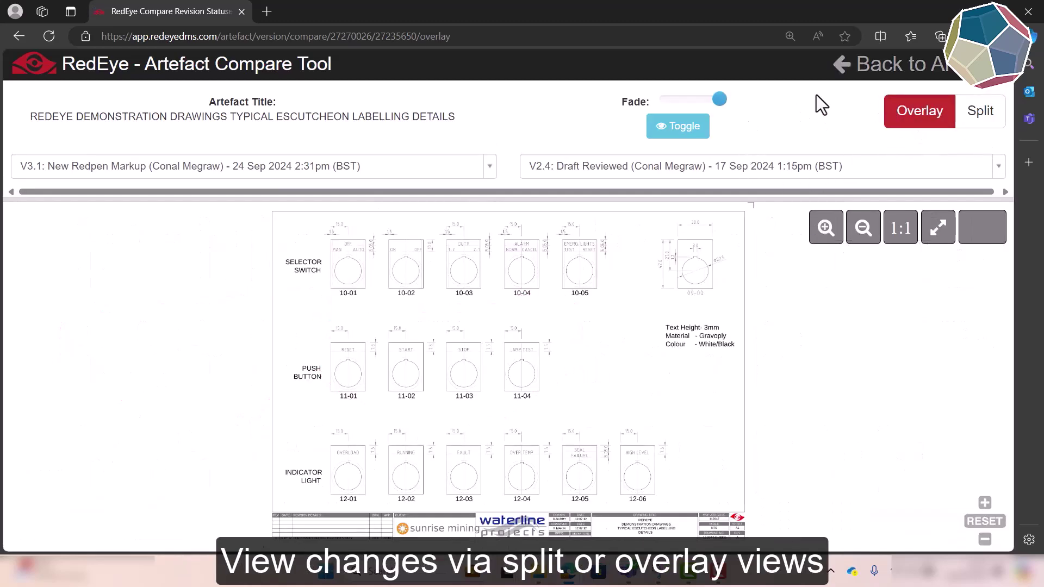
mouse_move(718, 101)
mouse_down()
mouse_move(640, 101)
mouse_move(707, 109)
mouse_up()
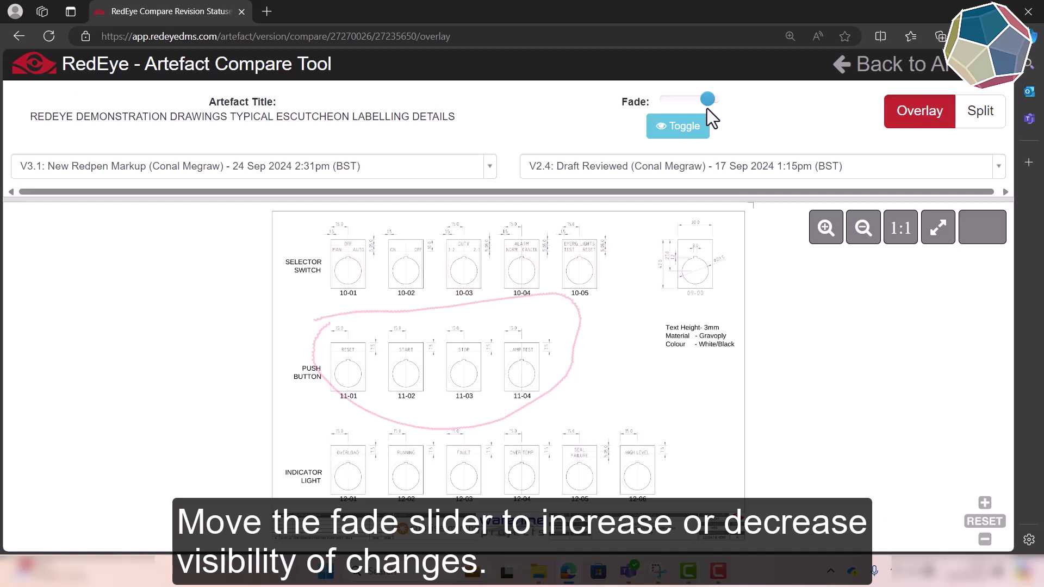
drag(706, 108, 631, 104)
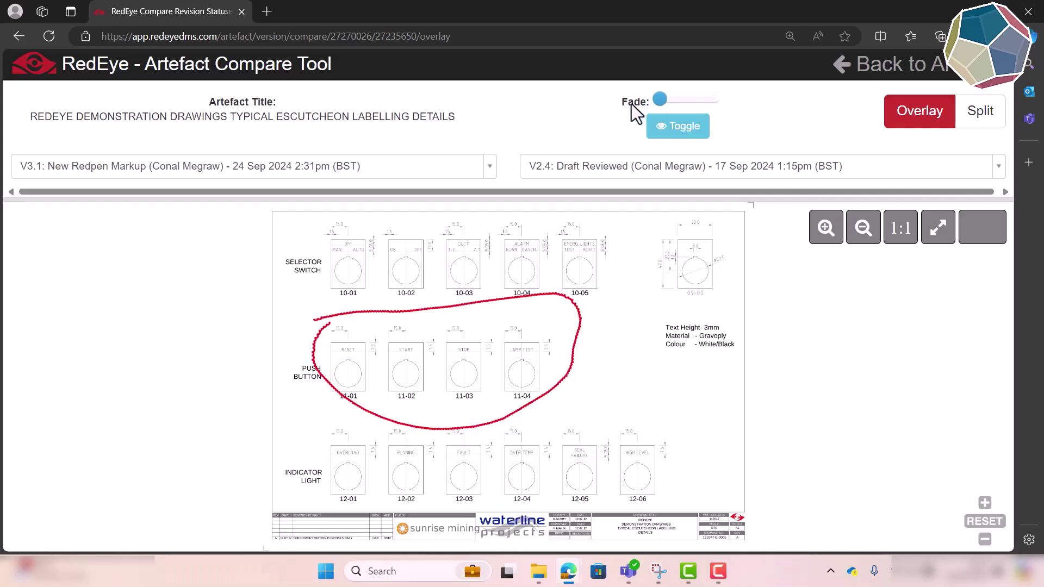
click(843, 75)
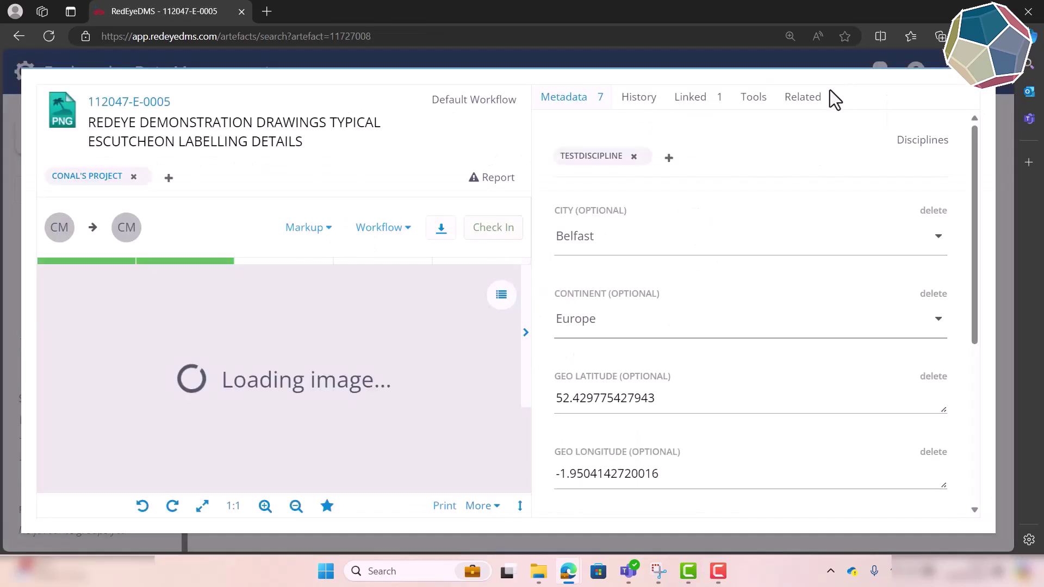
View the linked artefacts, browse the candidates for a new link, cancel the linking and return to the linked list.
click(689, 107)
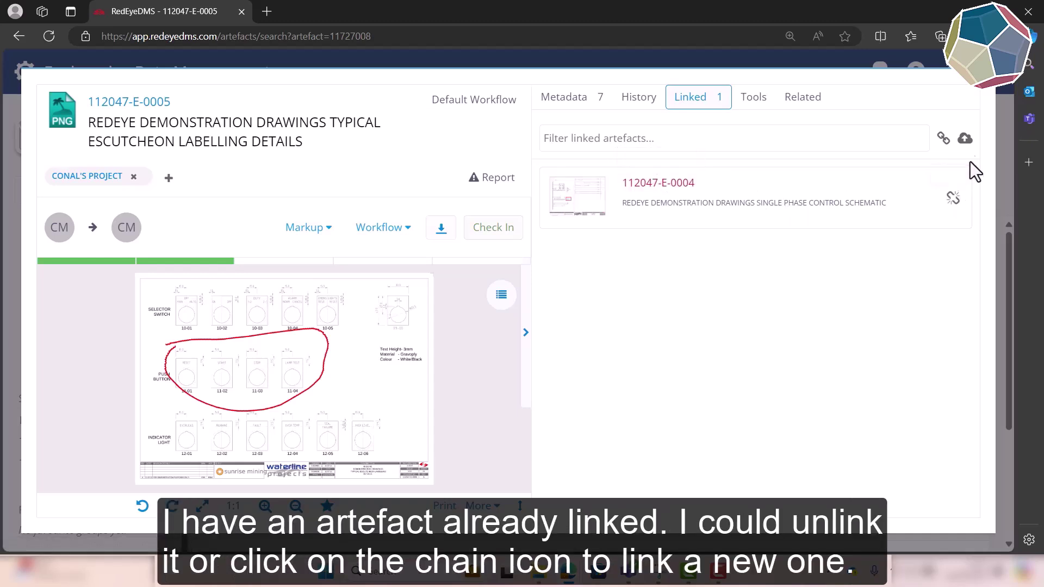
click(943, 139)
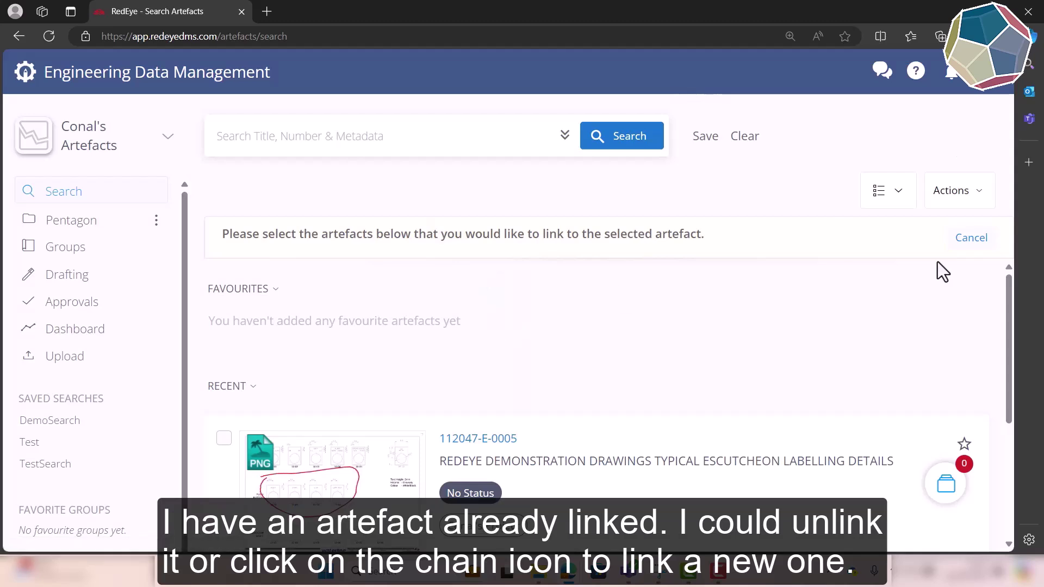
scroll(1009, 288, down, 4)
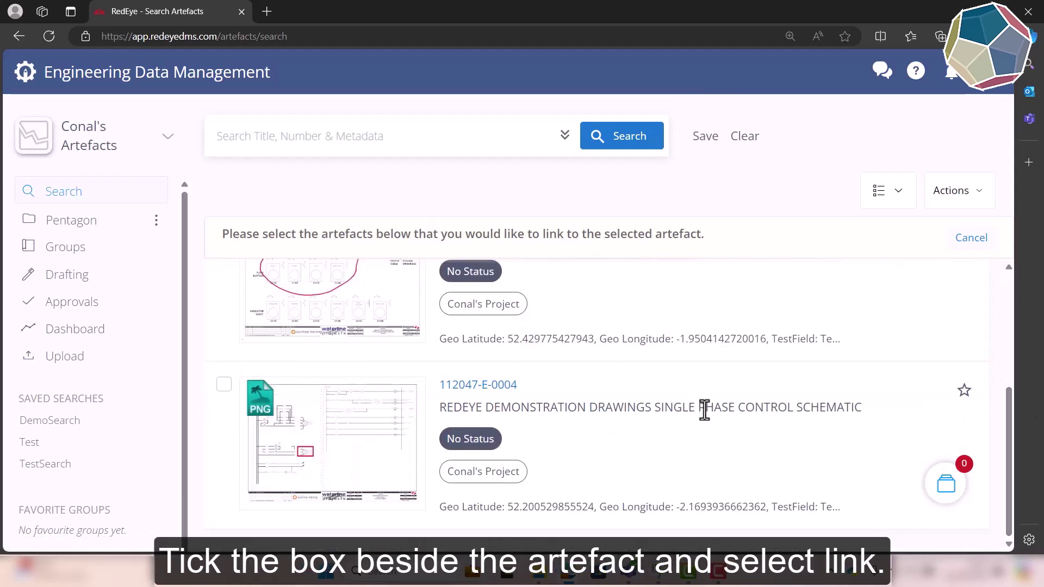
click(983, 245)
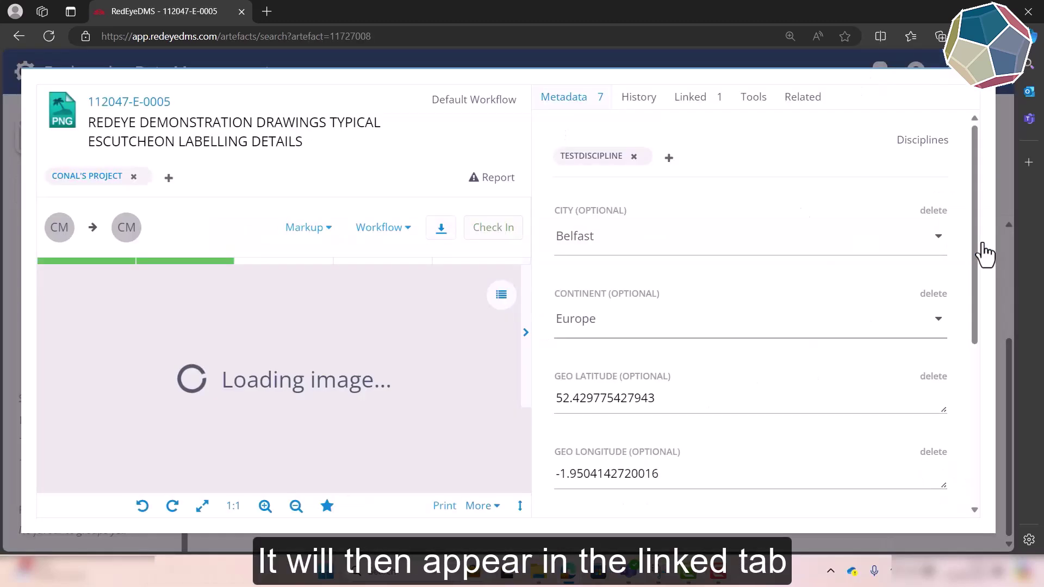
click(682, 103)
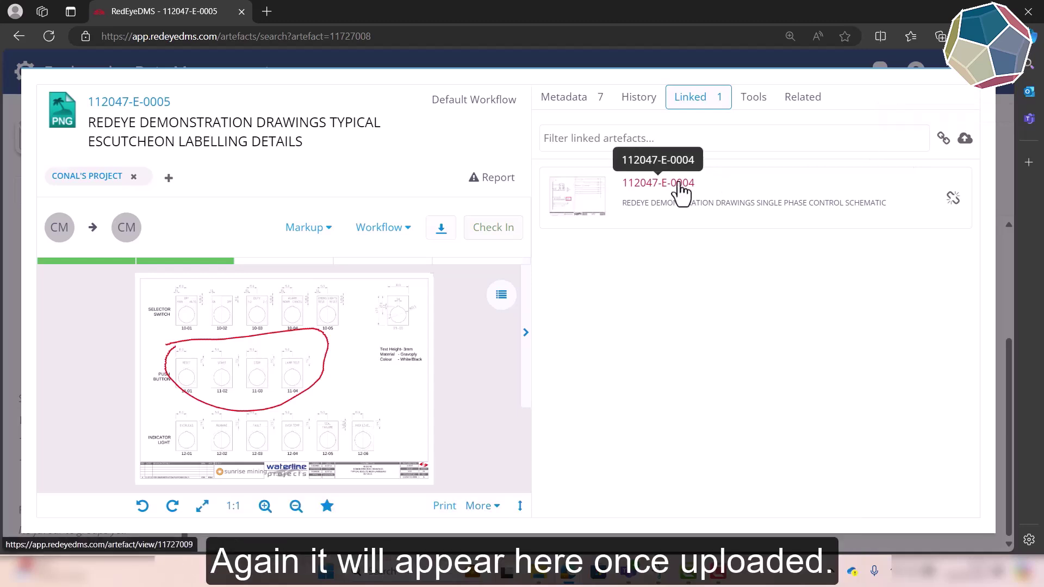
Examine the artefact's available tools in the Toolkit, Files and CAD groups.
click(756, 104)
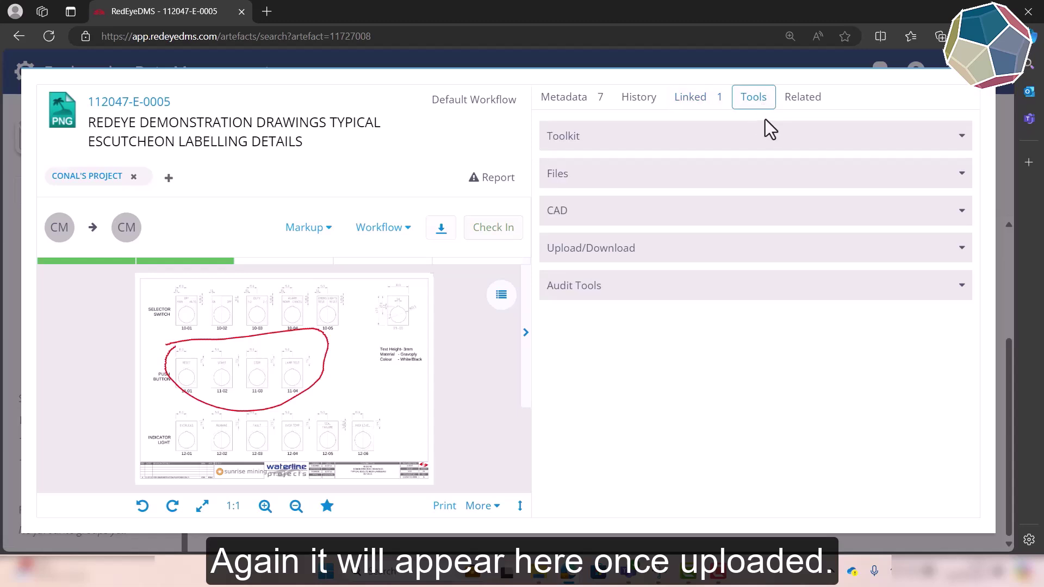
click(768, 133)
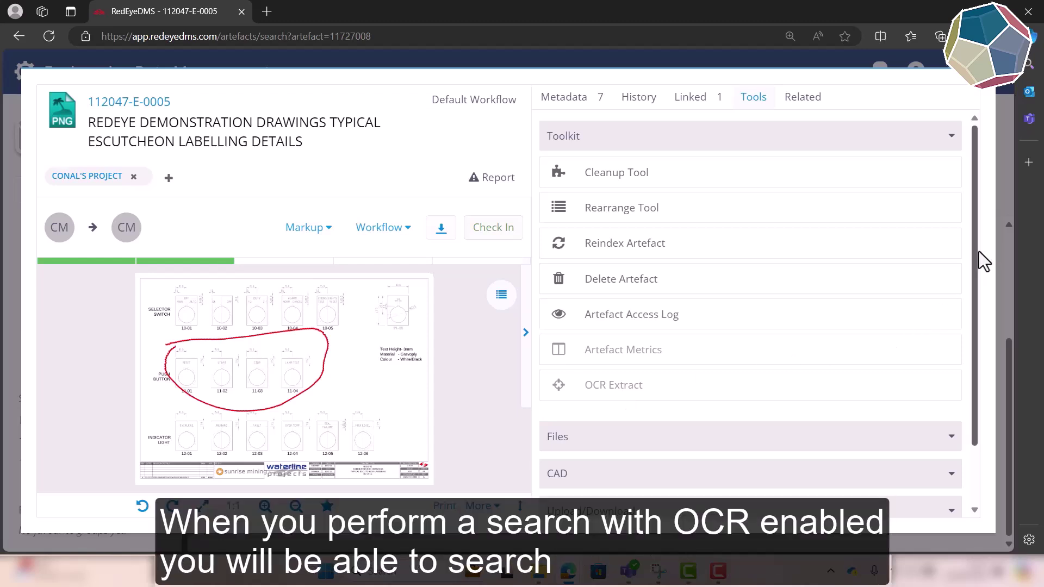
scroll(978, 258, down, 1)
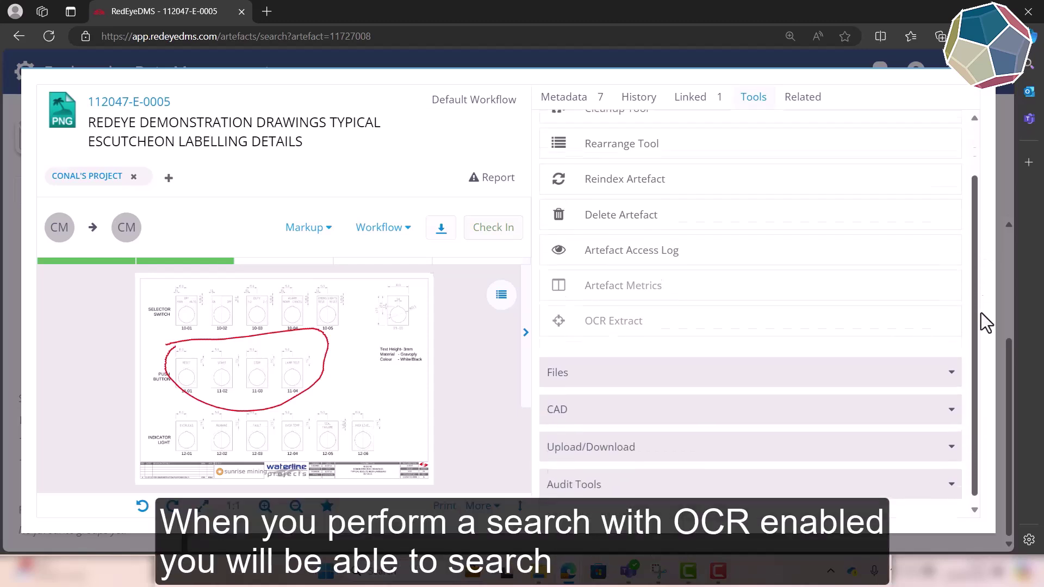
click(906, 376)
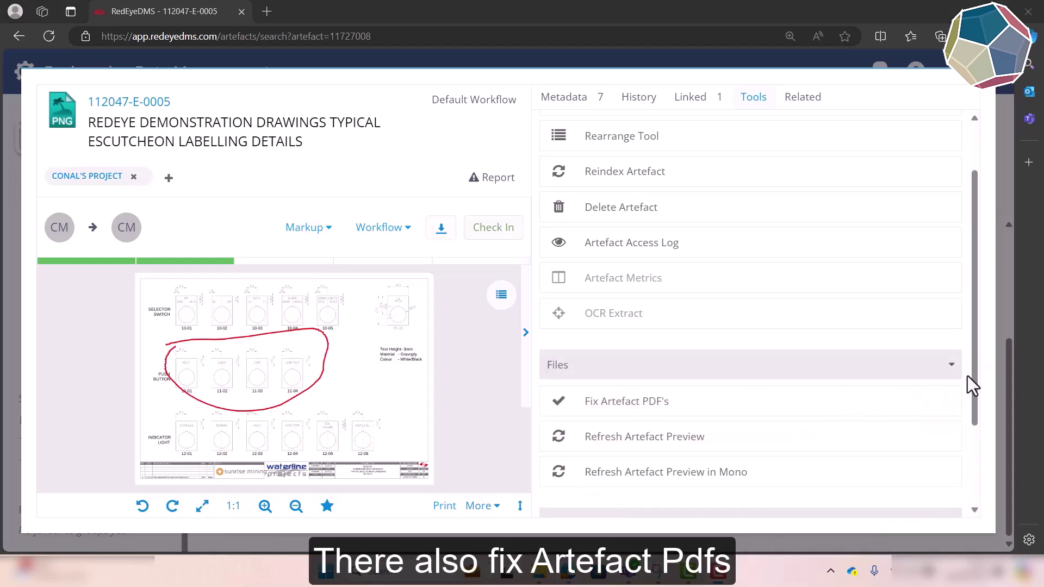
scroll(978, 370, down, 2)
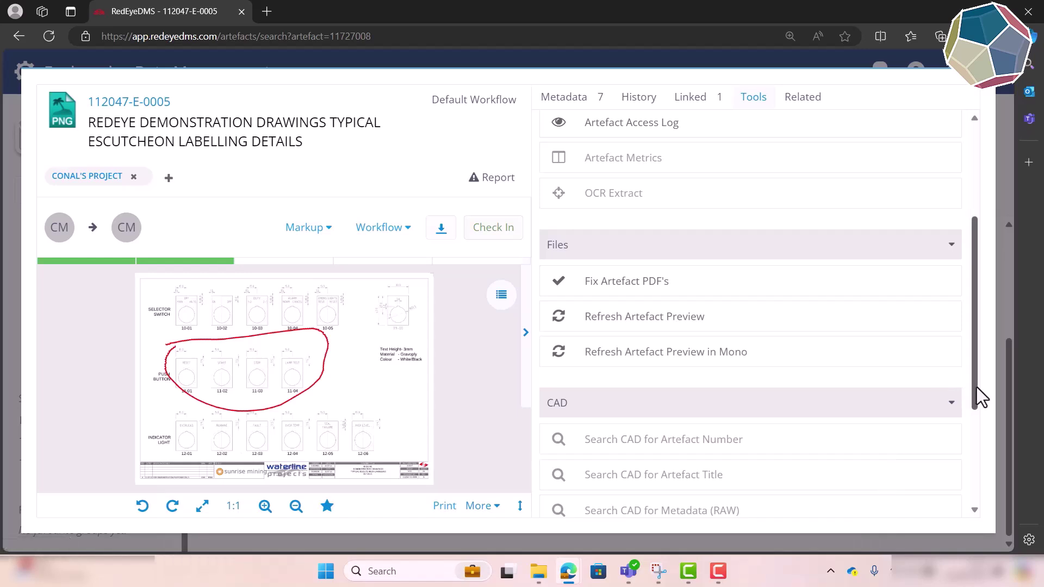
drag(974, 387, 966, 492)
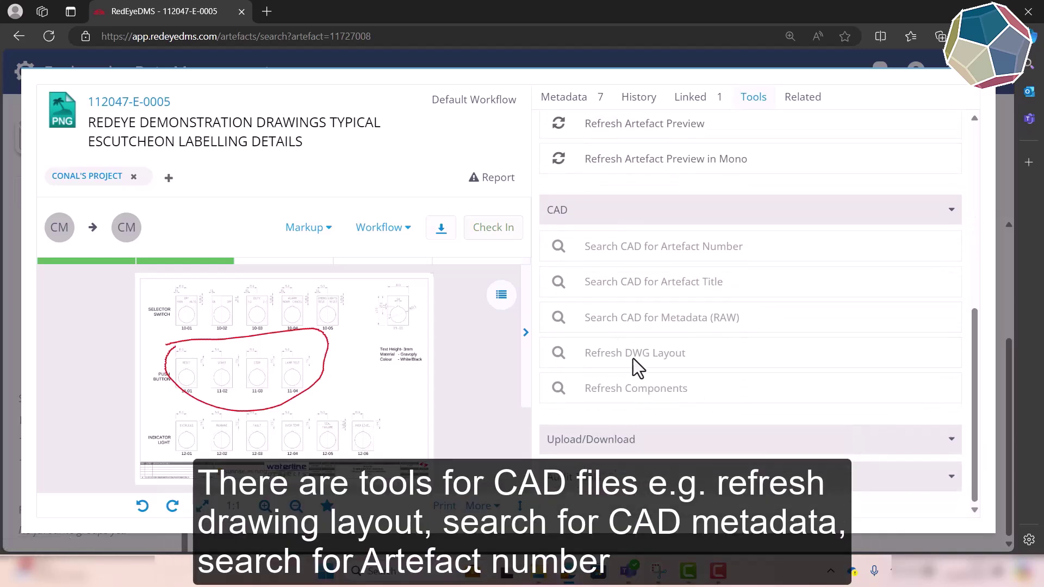
Expand the Upload/Download and Audit Tools groups and examine the options they offer.
click(668, 447)
drag(978, 335, 973, 426)
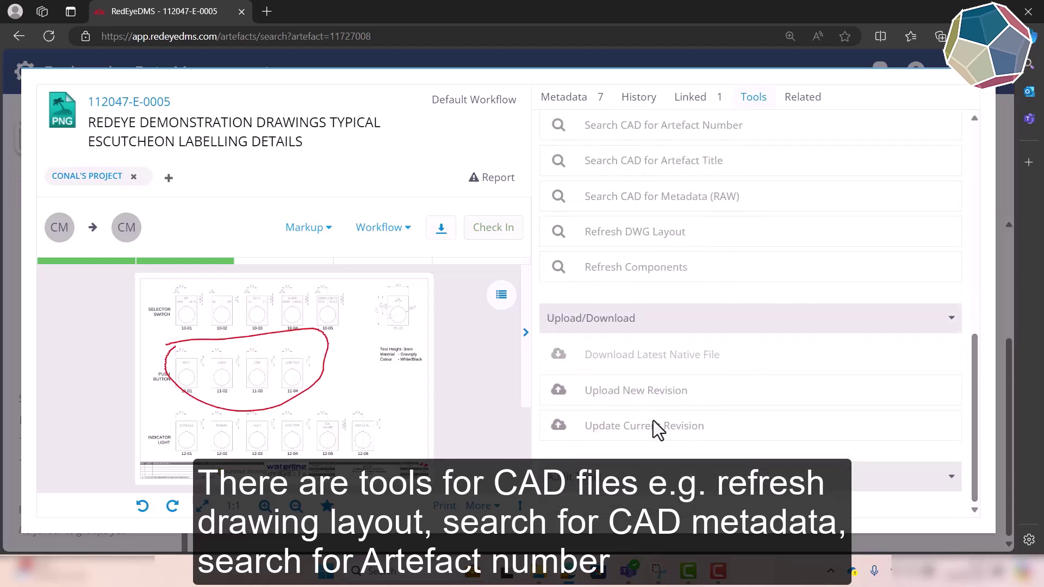
click(629, 481)
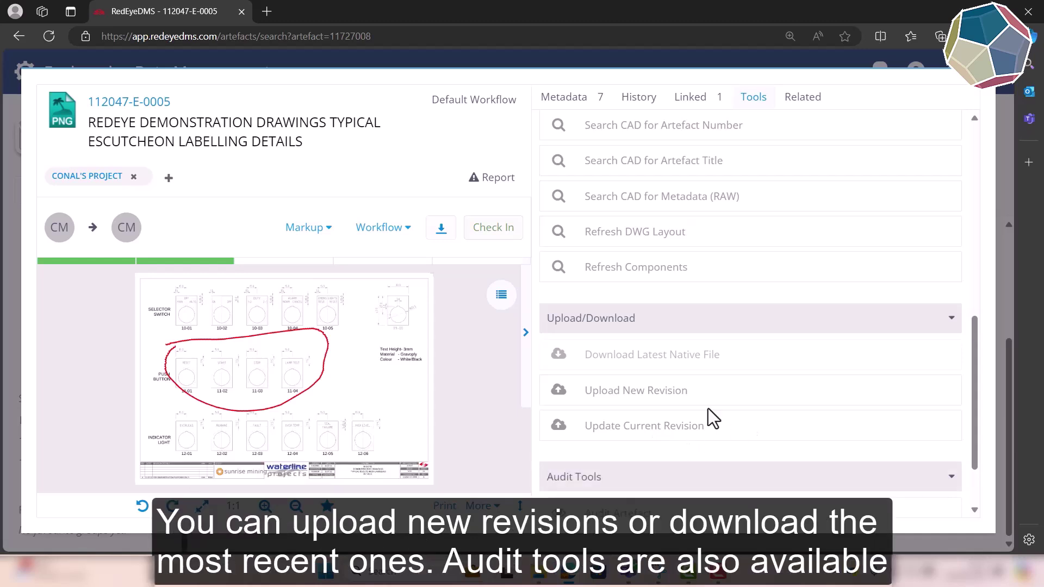
drag(975, 386, 967, 459)
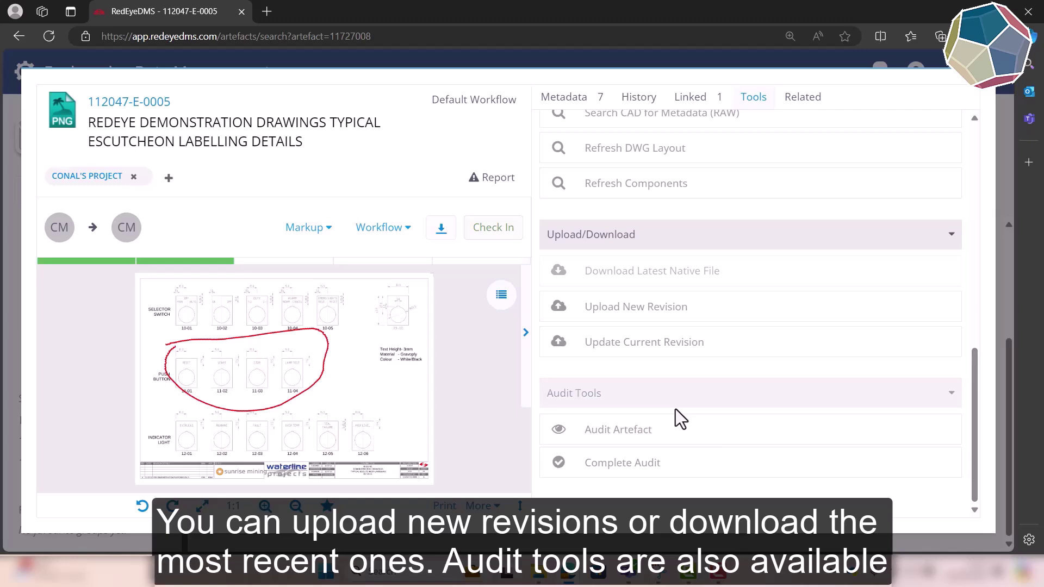
View the drawing's related artefacts.
click(802, 99)
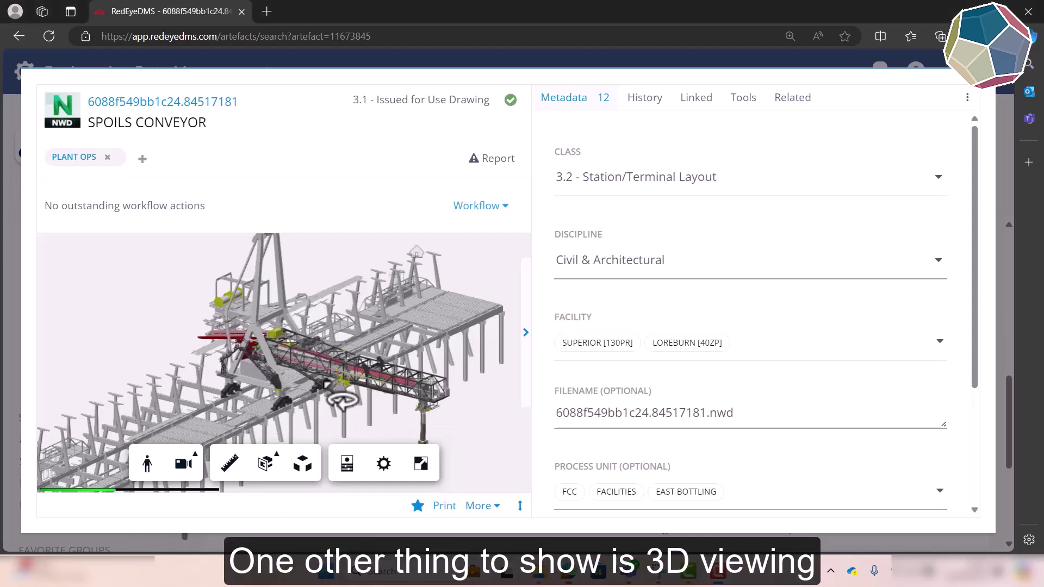
Measure a distance between two points on the SPOILS CONVEYOR model's deck, delete the measurement and show the measurement settings.
drag(342, 395, 217, 366)
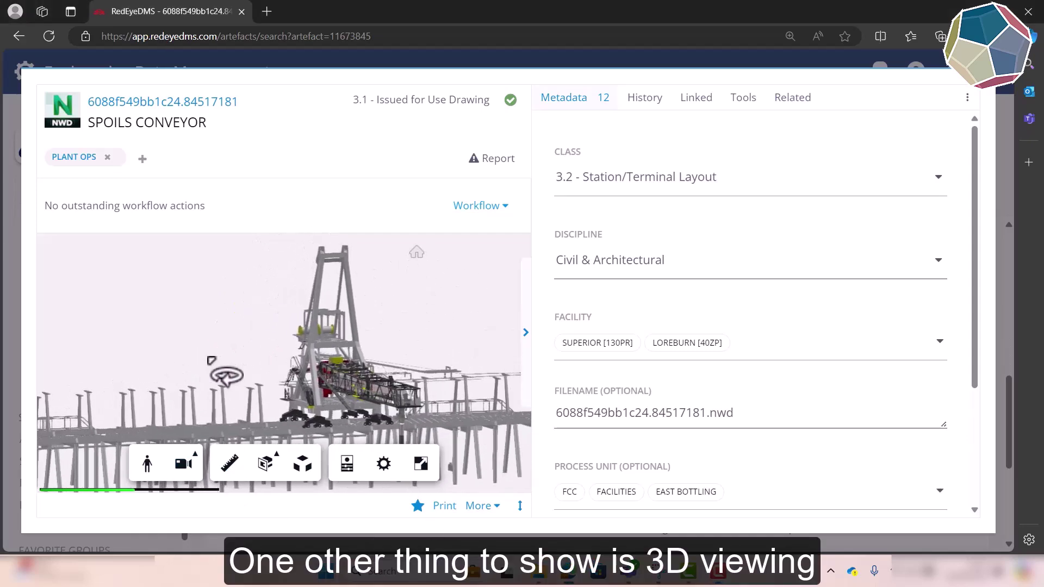
click(229, 463)
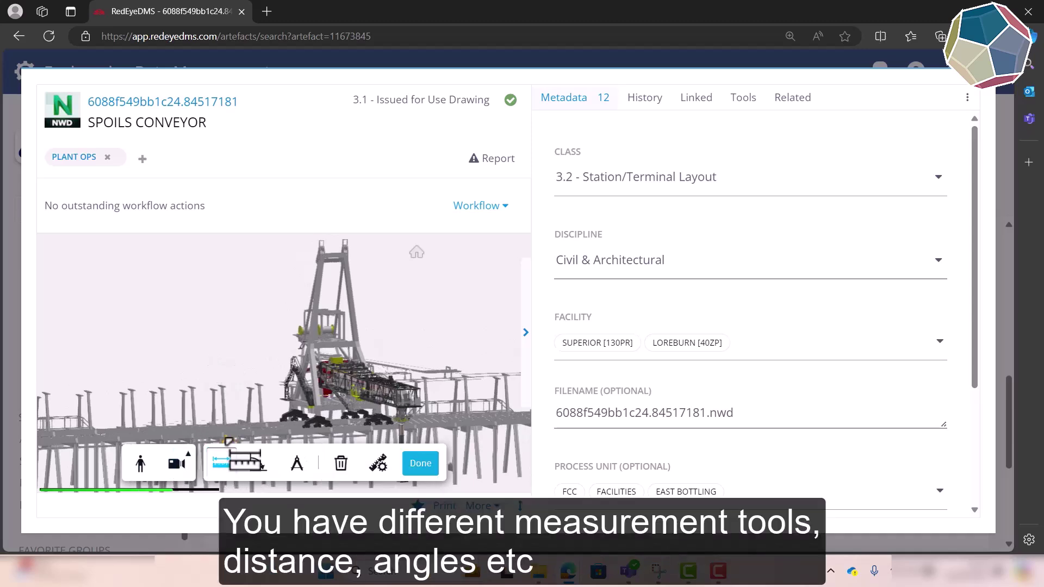
click(218, 426)
click(285, 425)
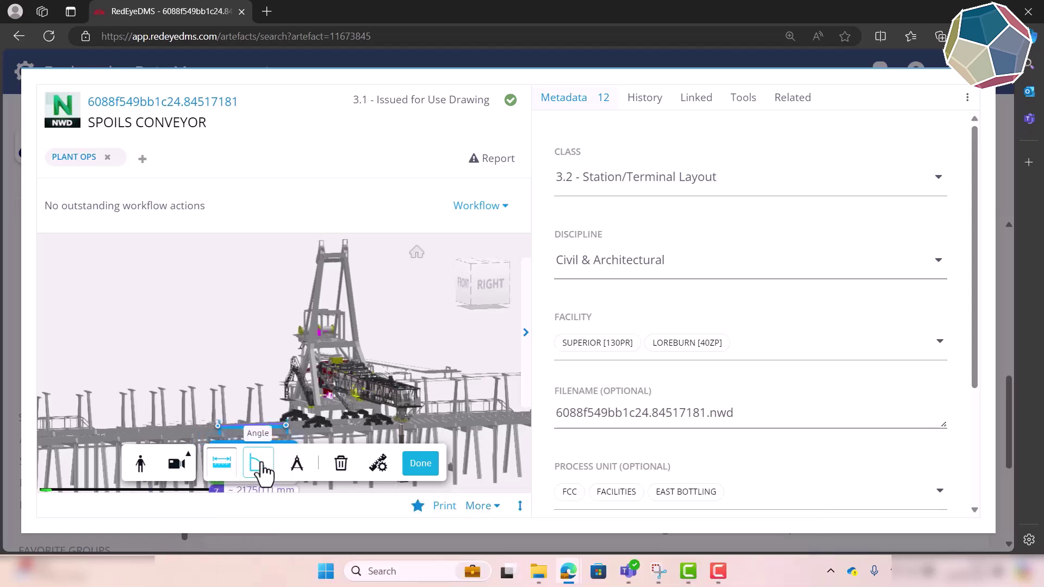
click(351, 471)
click(381, 473)
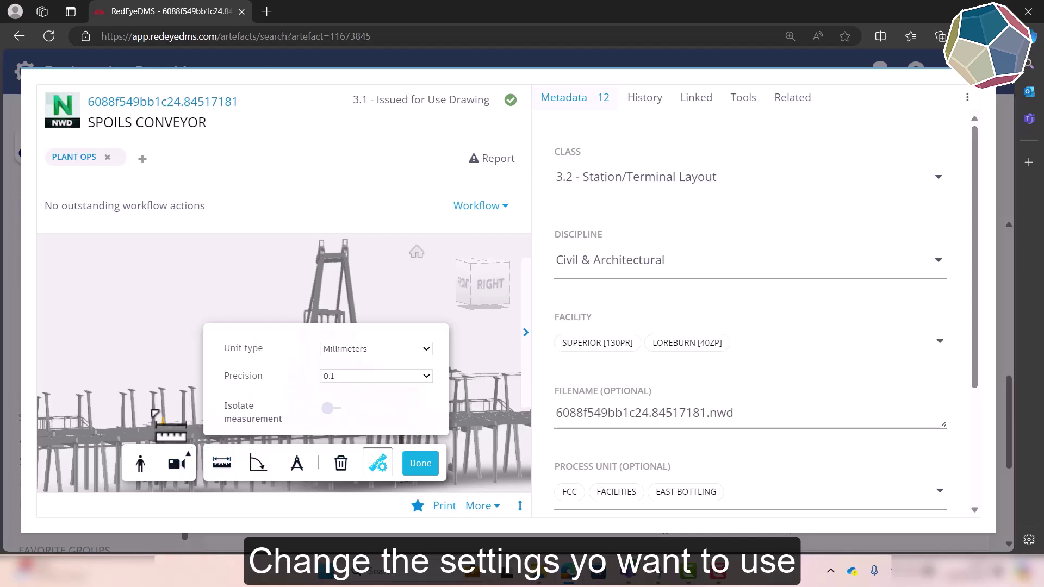
Switch the 3D view to first-person navigation, dismiss its controls guide and leave measuring mode.
click(140, 463)
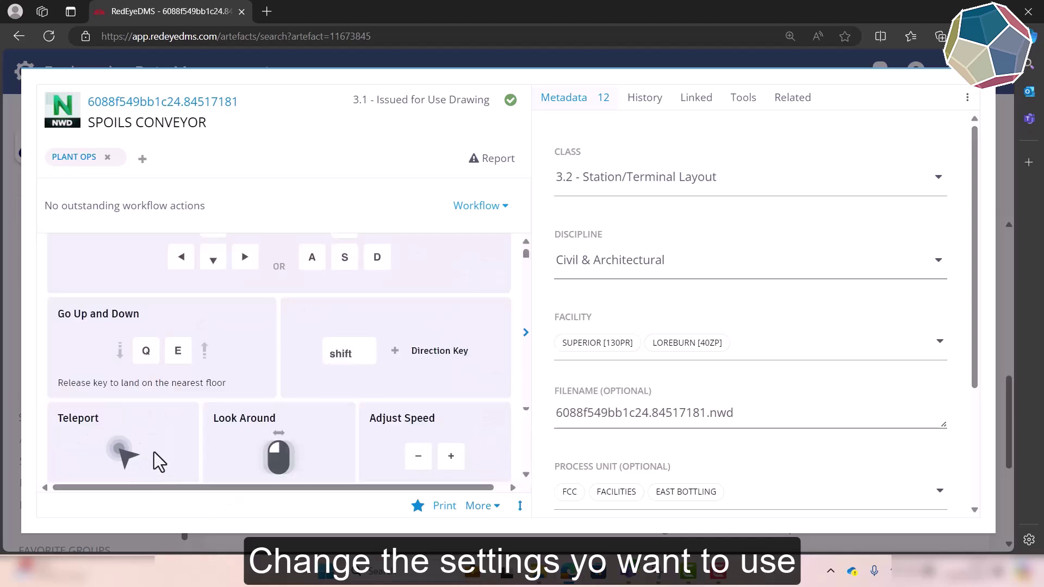
click(419, 417)
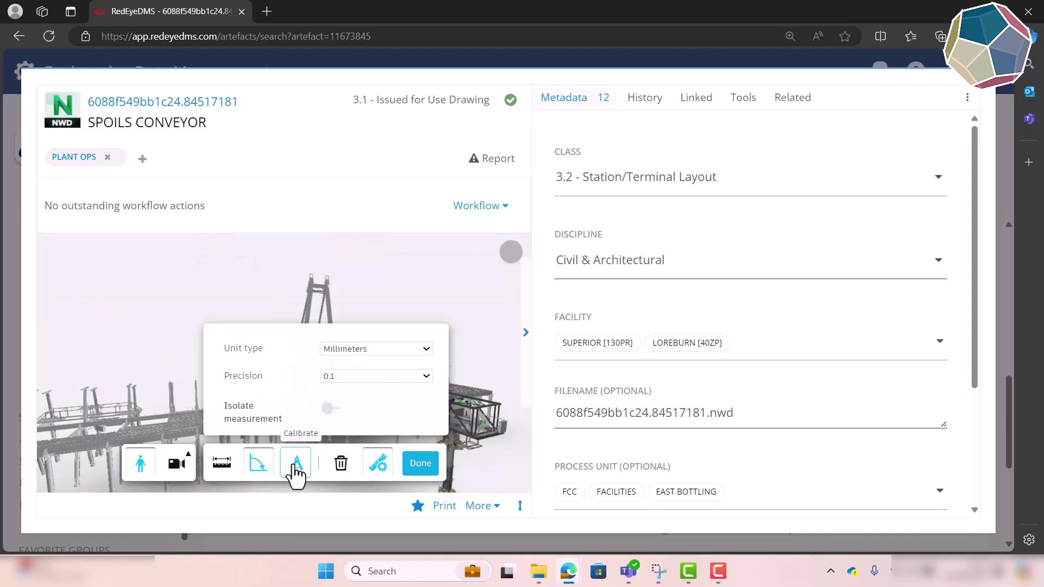
click(417, 466)
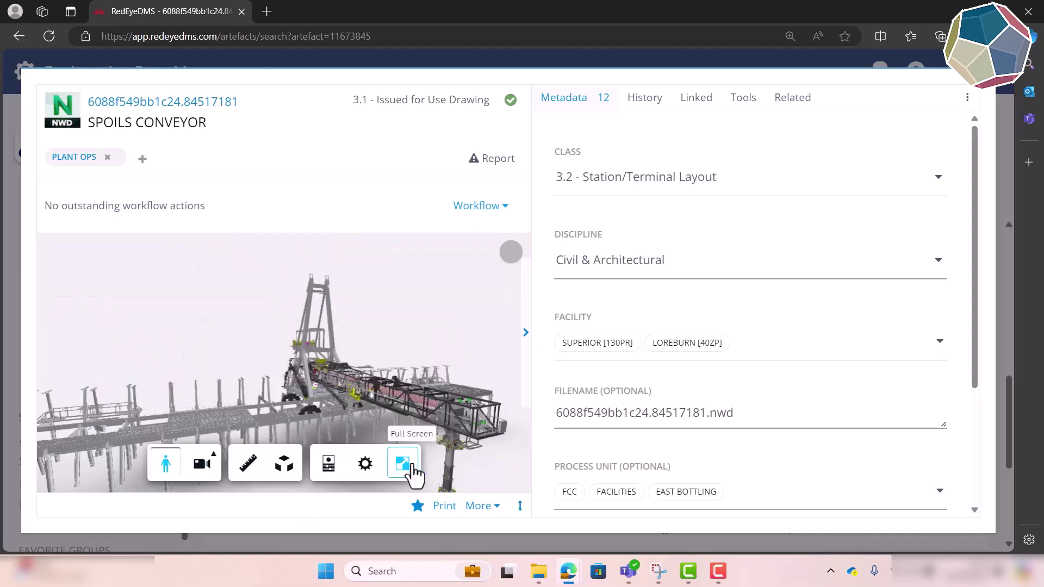
Try the explode control on the model, reset it, and show the model's properties in a widened viewer.
click(287, 466)
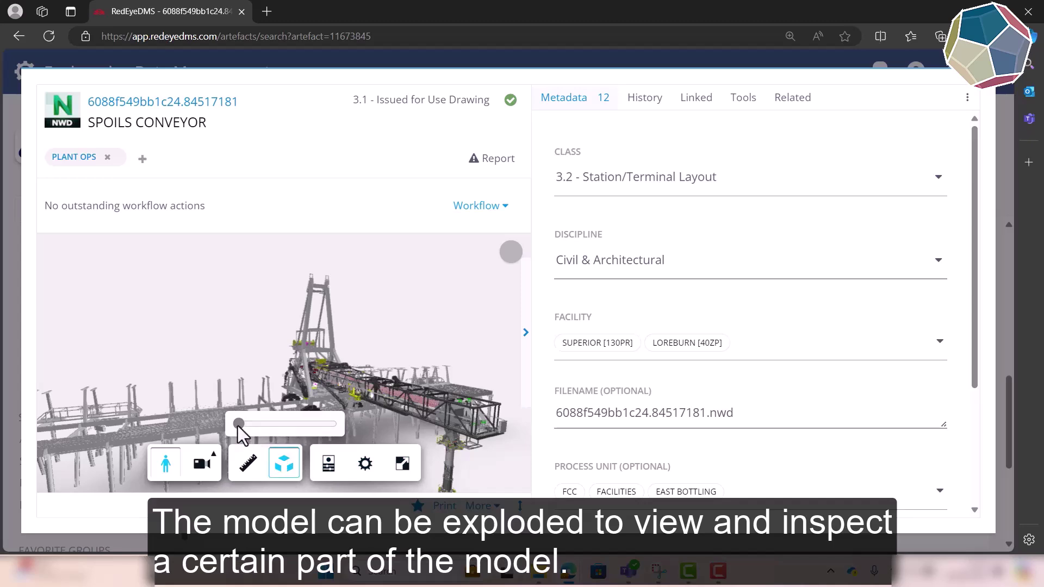
mouse_move(246, 426)
mouse_down()
mouse_move(270, 428)
mouse_move(234, 423)
mouse_up()
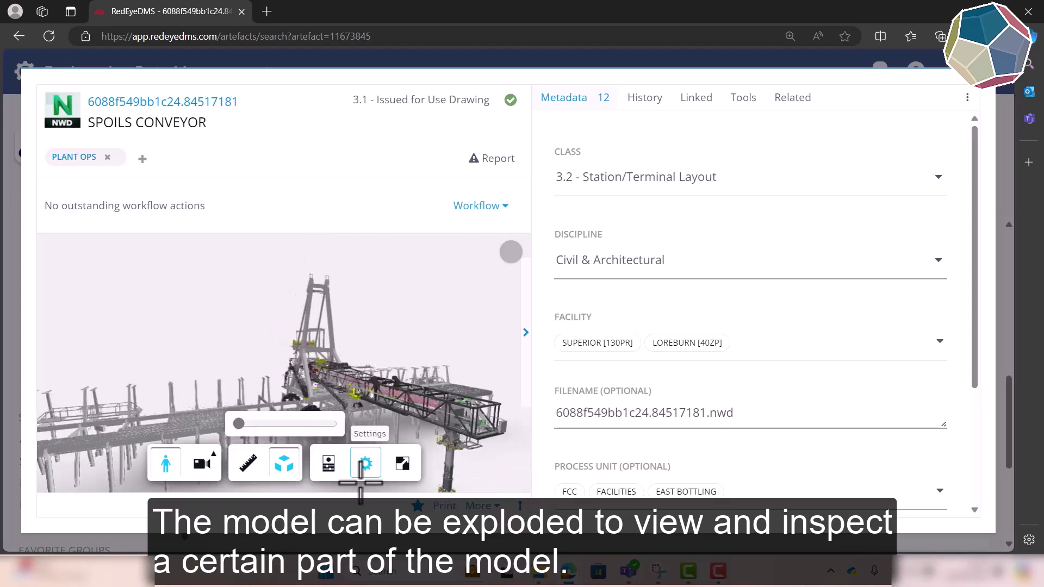
click(329, 467)
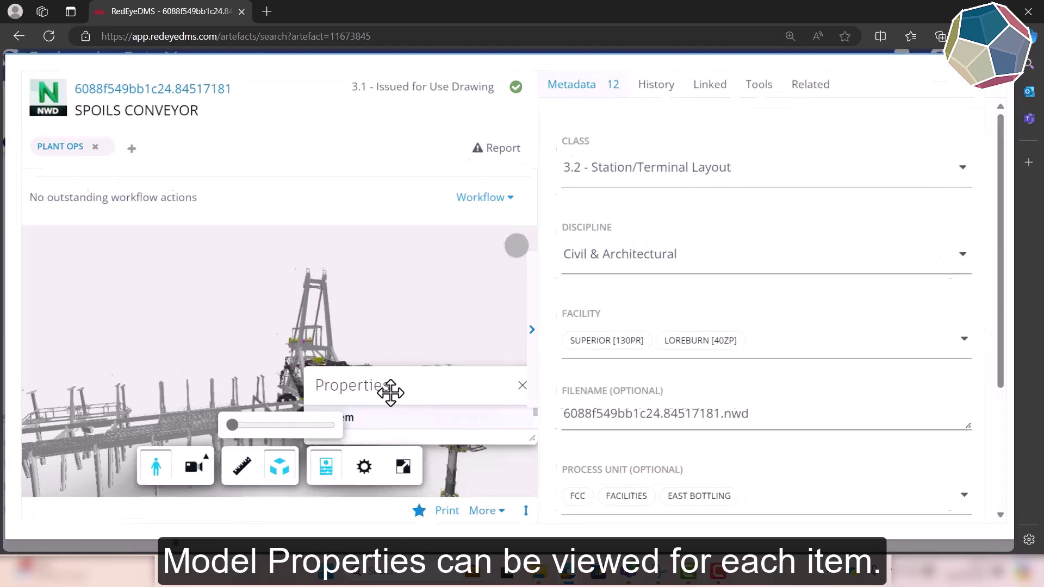
click(548, 348)
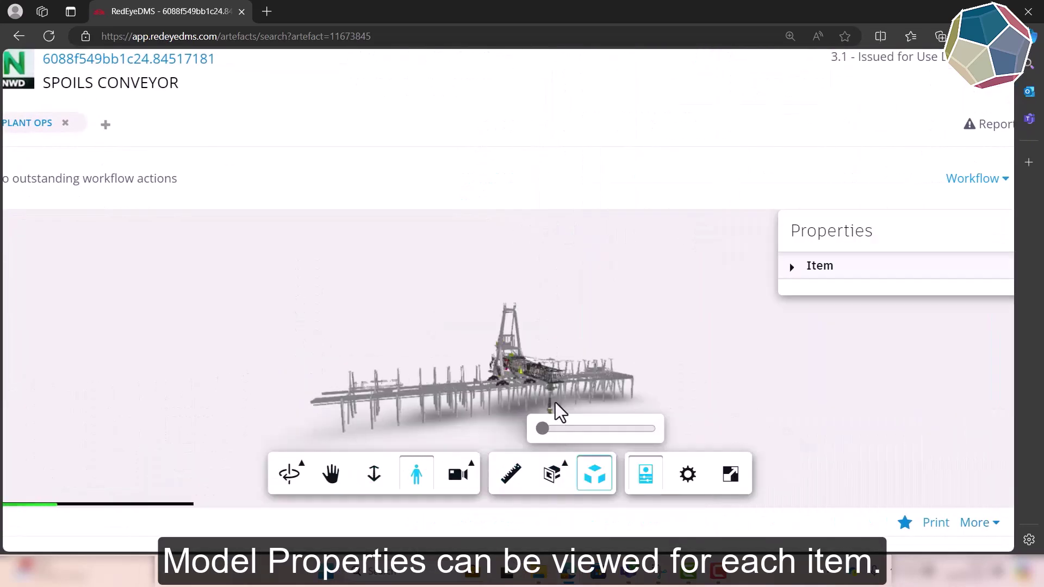
Examine the 3D viewer's Performance and Environment settings and close them without changes.
click(687, 475)
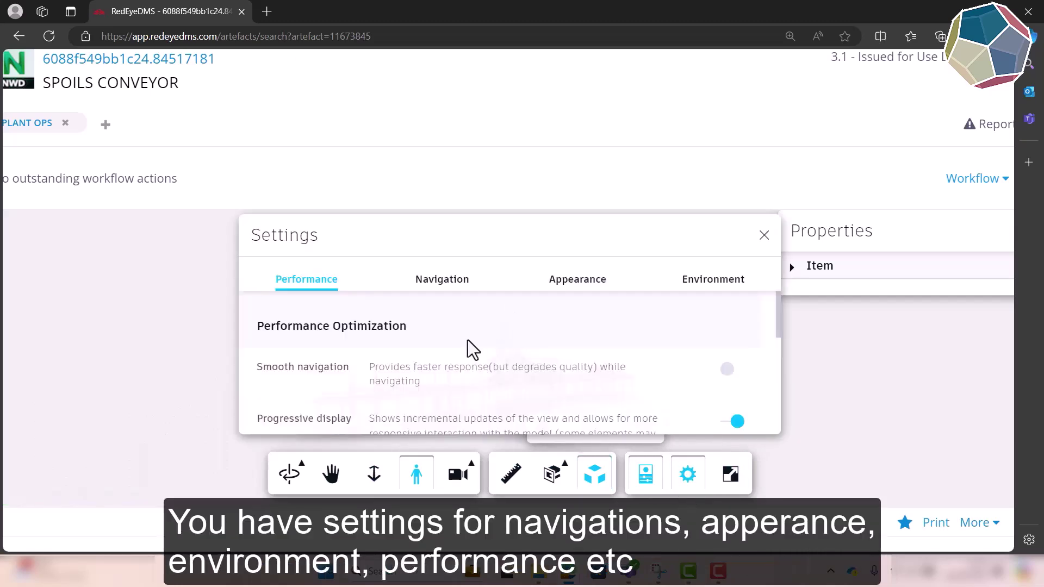
click(704, 288)
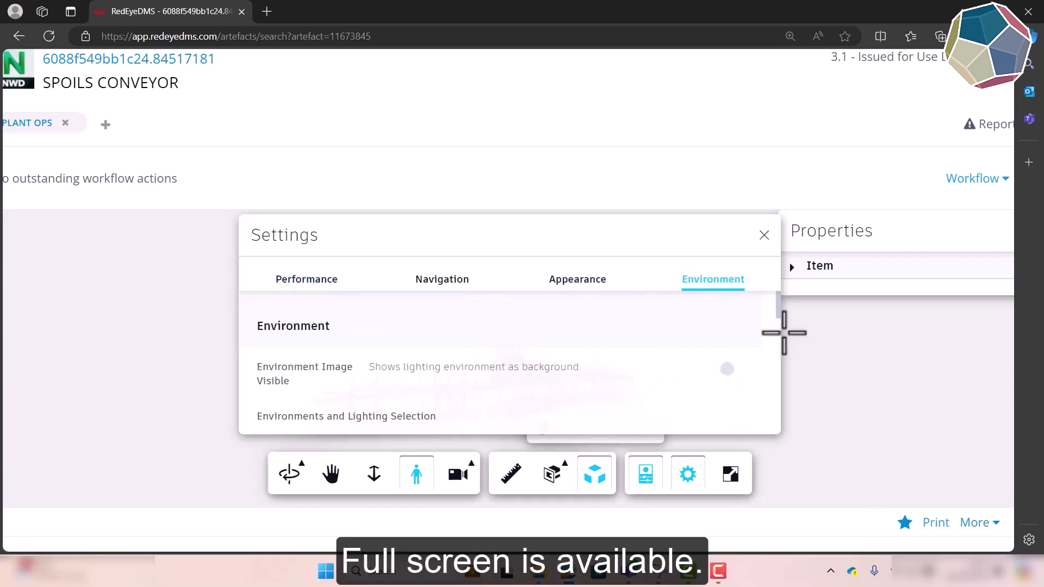
click(763, 237)
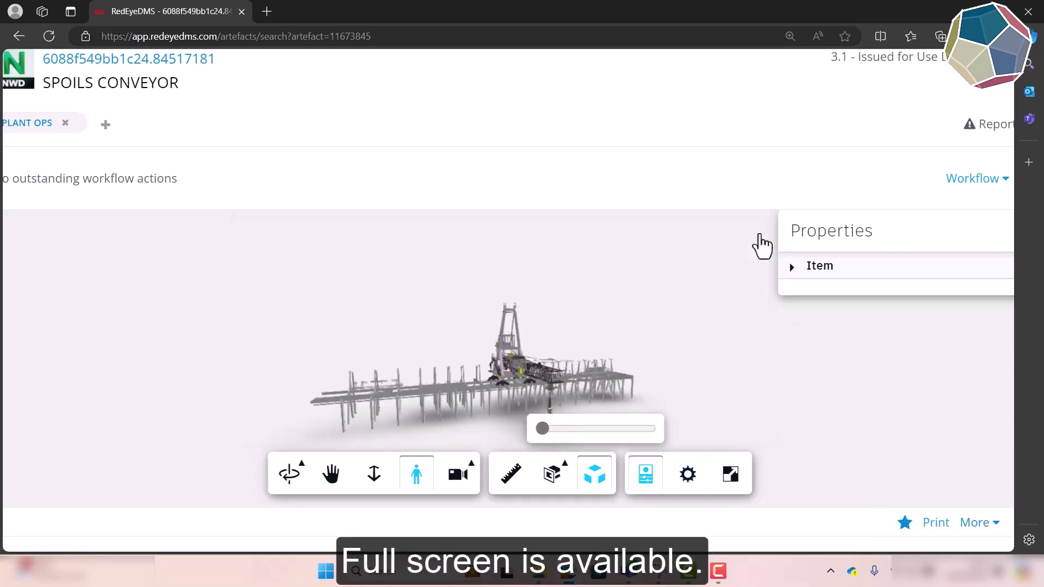
View the conveyor model in full screen, pan it downward, show the camera options and exit full screen.
click(731, 475)
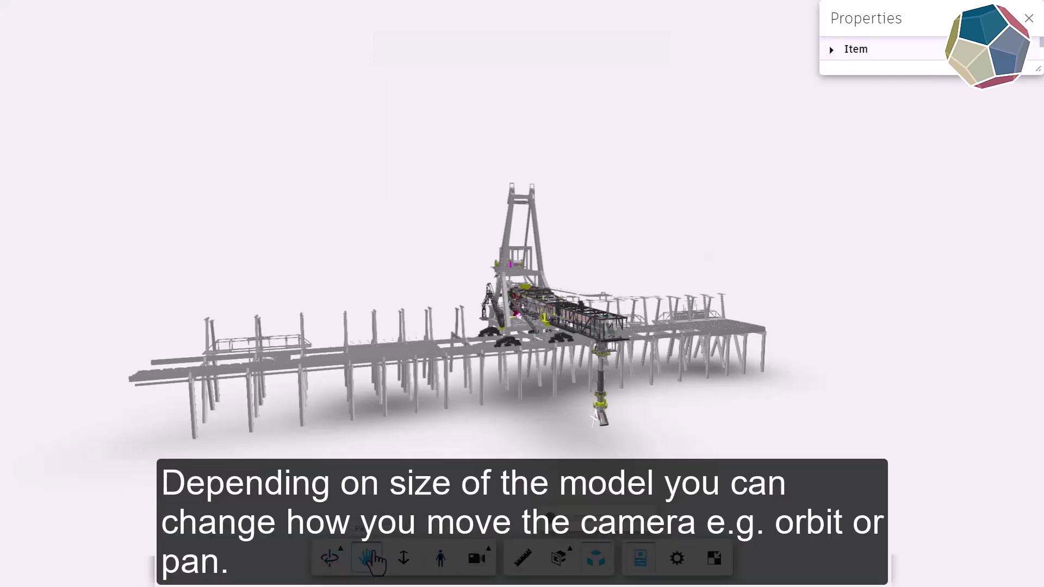
drag(431, 422, 447, 473)
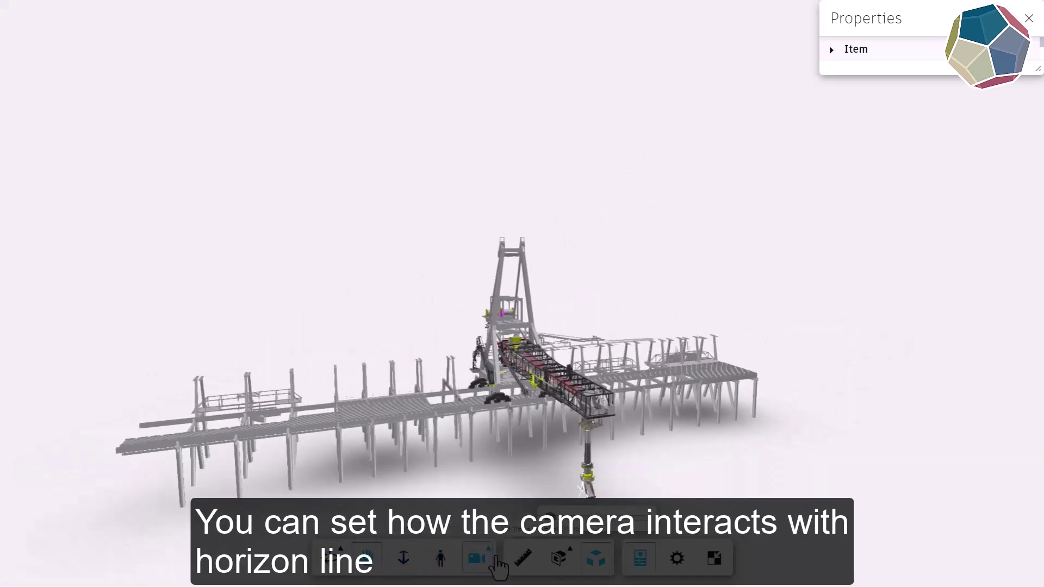
click(492, 557)
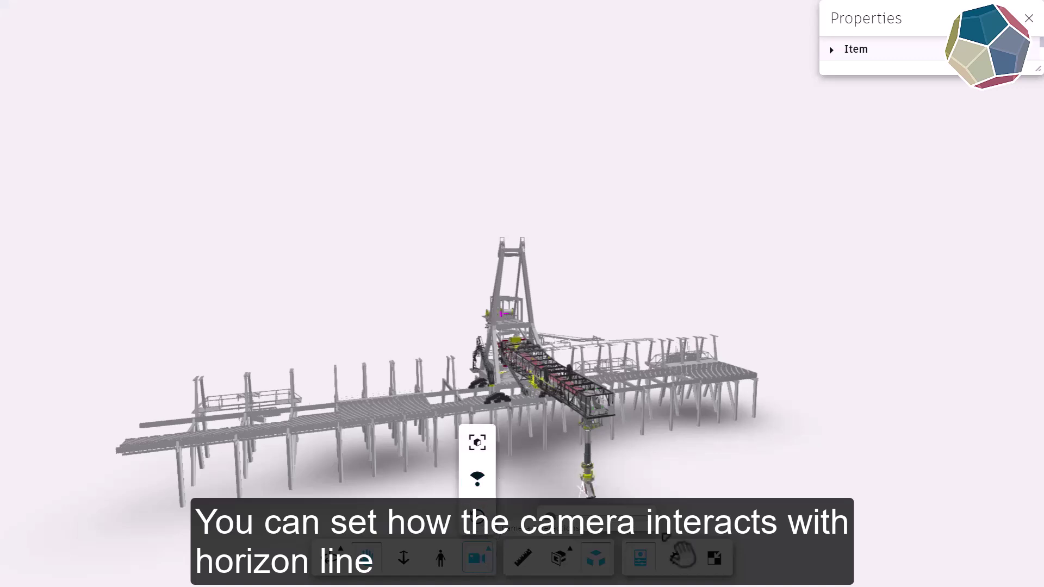
click(716, 556)
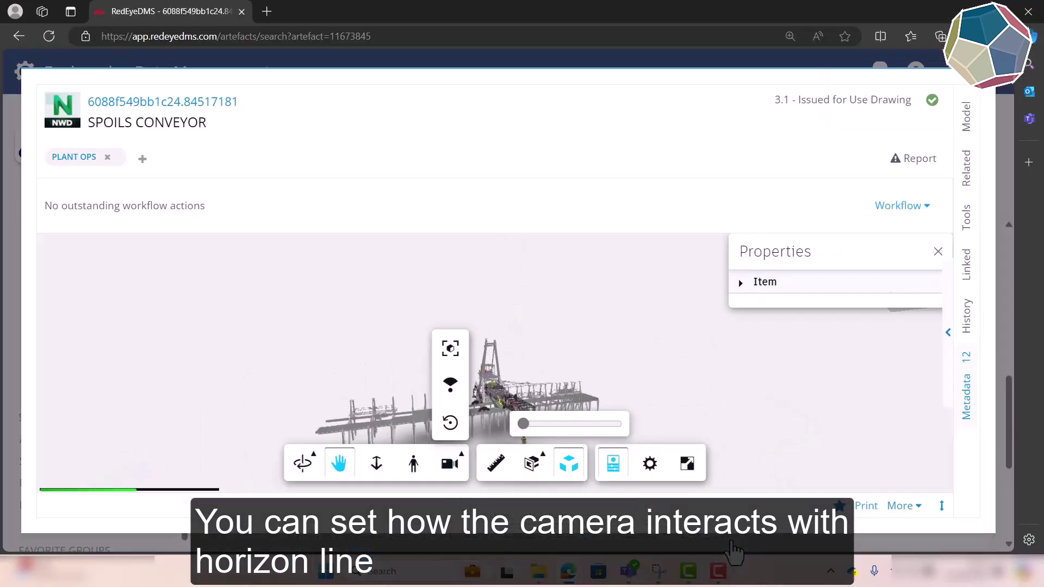
Close the model's properties, restore the artefact details beside the viewer, and examine its metadata and revision history.
click(936, 253)
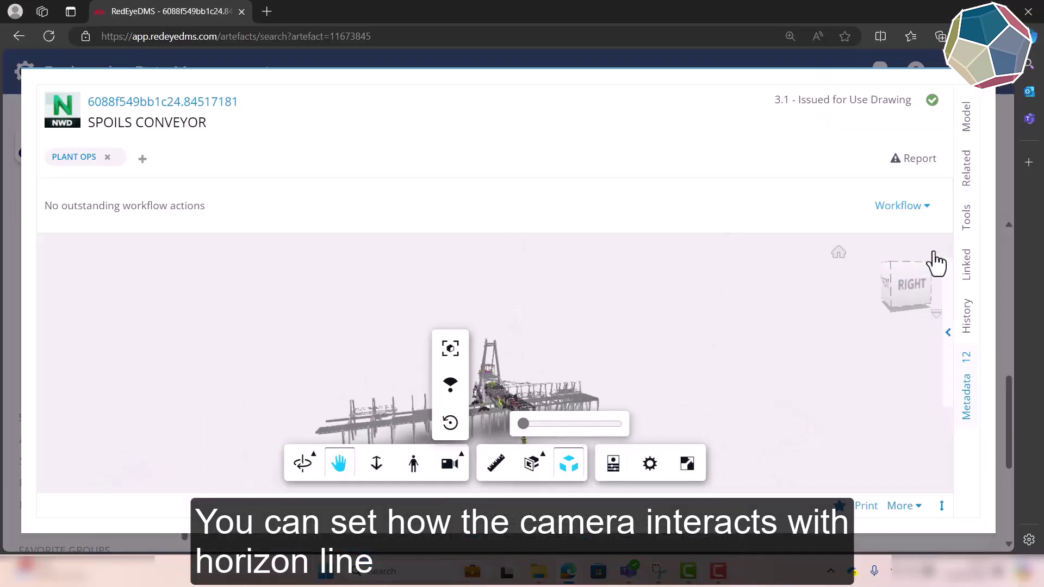
click(947, 331)
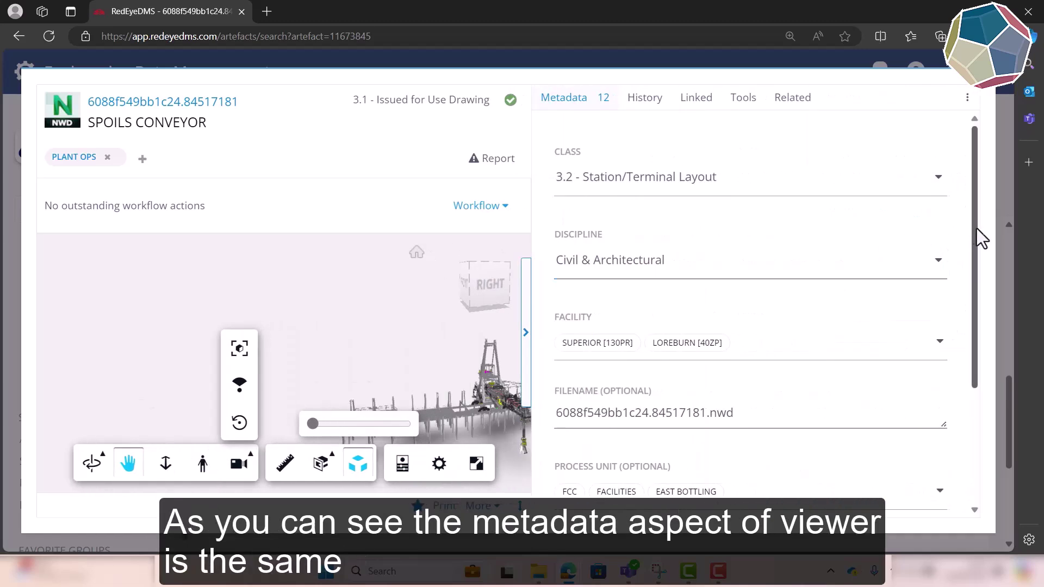
scroll(983, 250, down, 3)
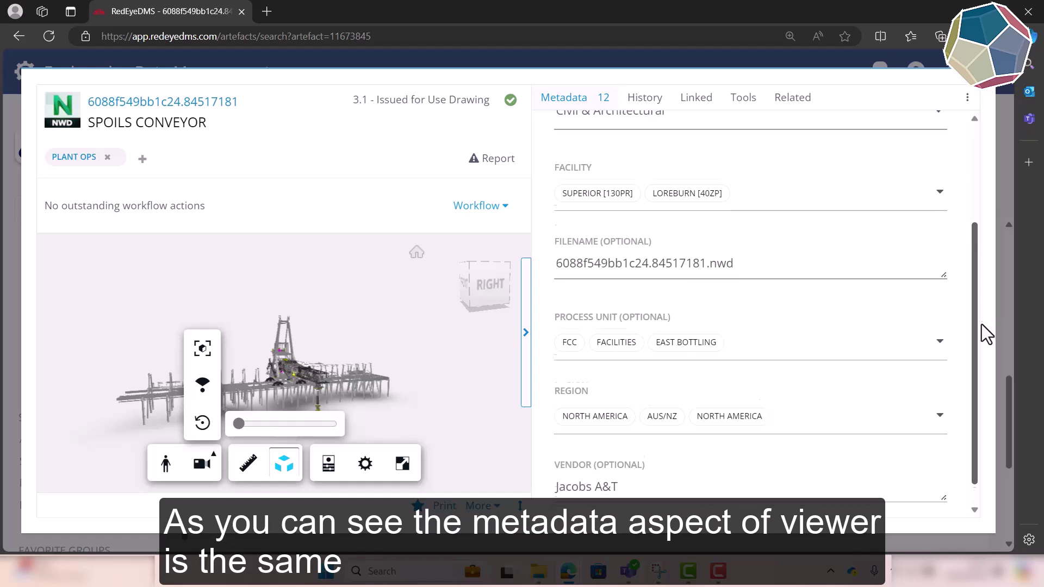
scroll(971, 189, up, 3)
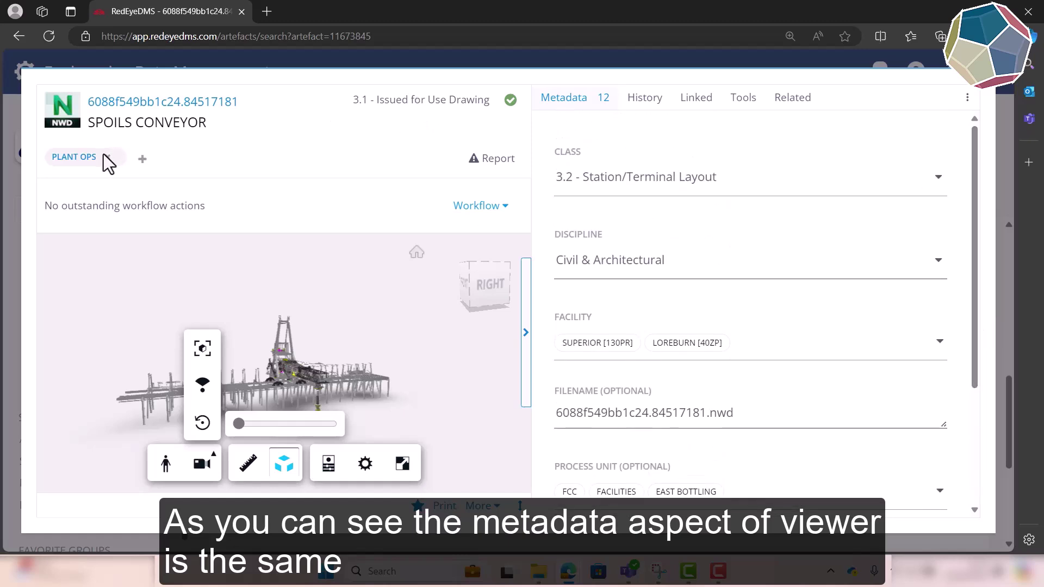
click(631, 106)
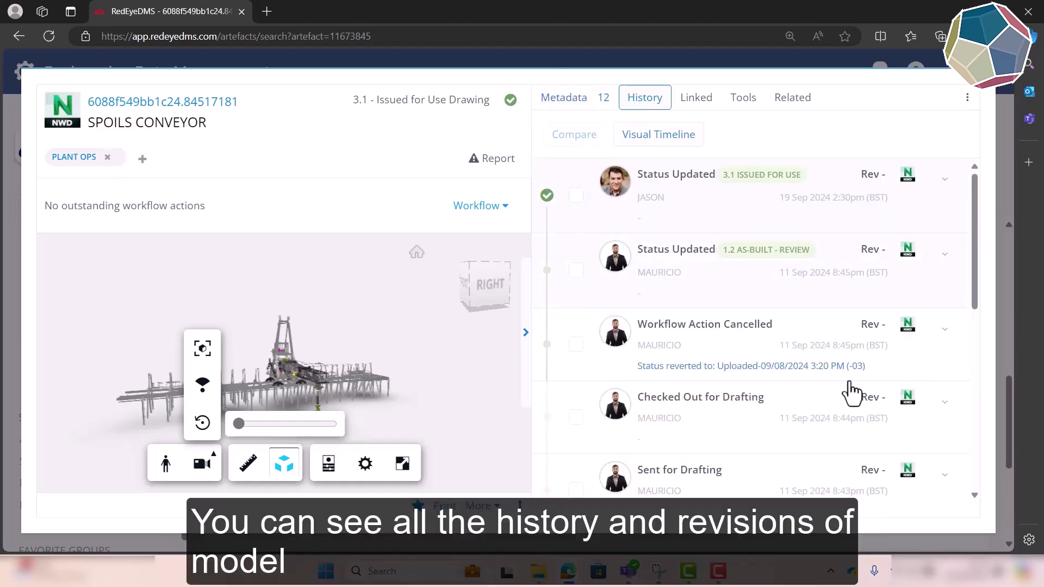